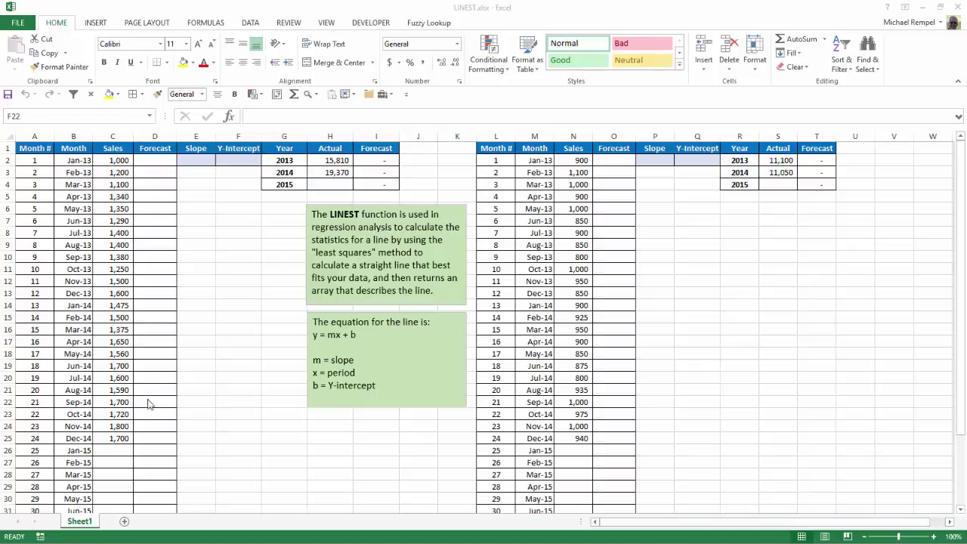
Step: Enter =LINEST(C2:C25) as an array formula across E2:F2
scroll(139, 413, "down", 4)
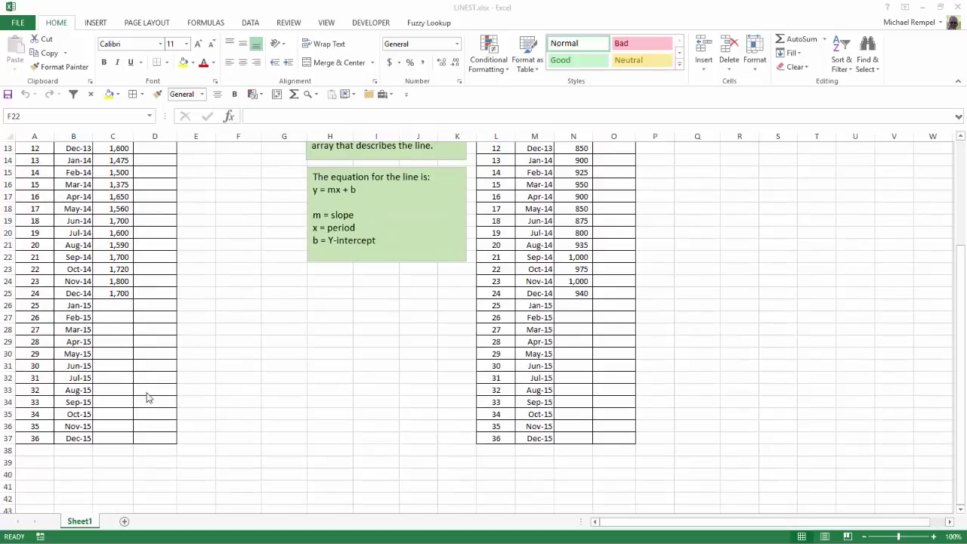
scroll(148, 399, "up", 4)
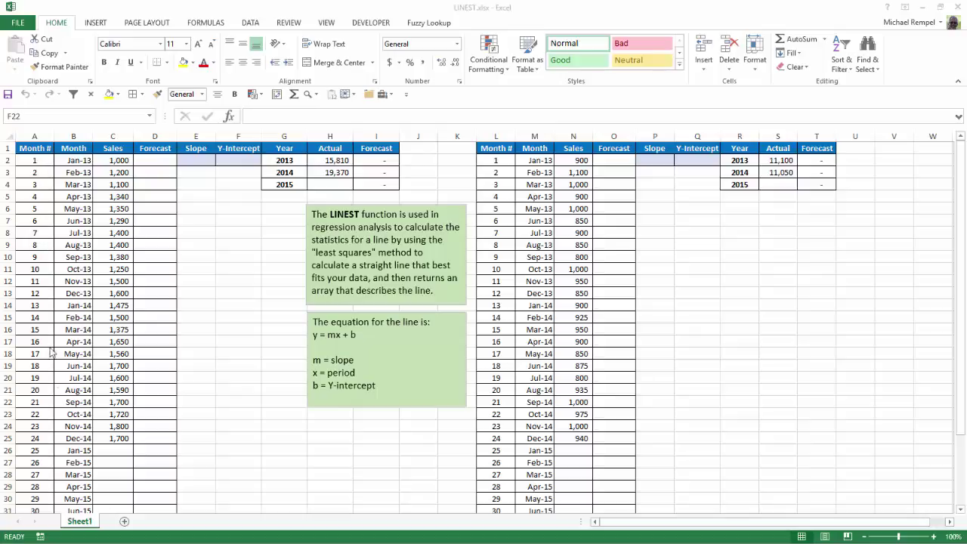
scroll(55, 383, "down", 6)
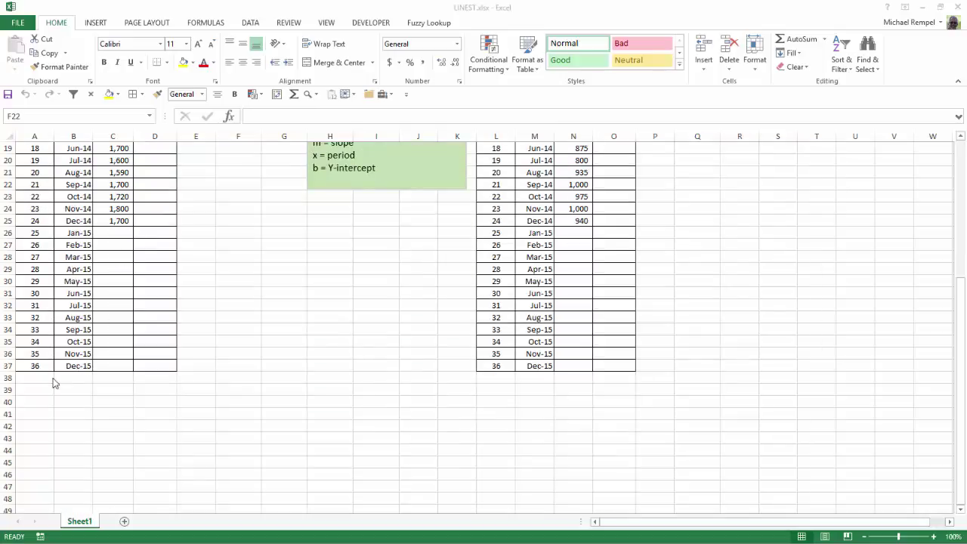
scroll(55, 383, "up", 6)
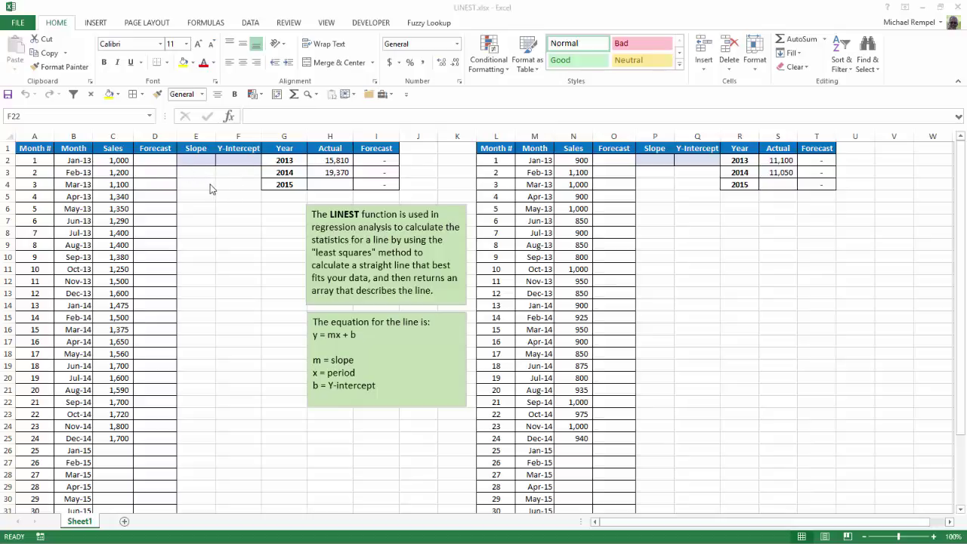
left_click_drag(190, 159, 231, 166)
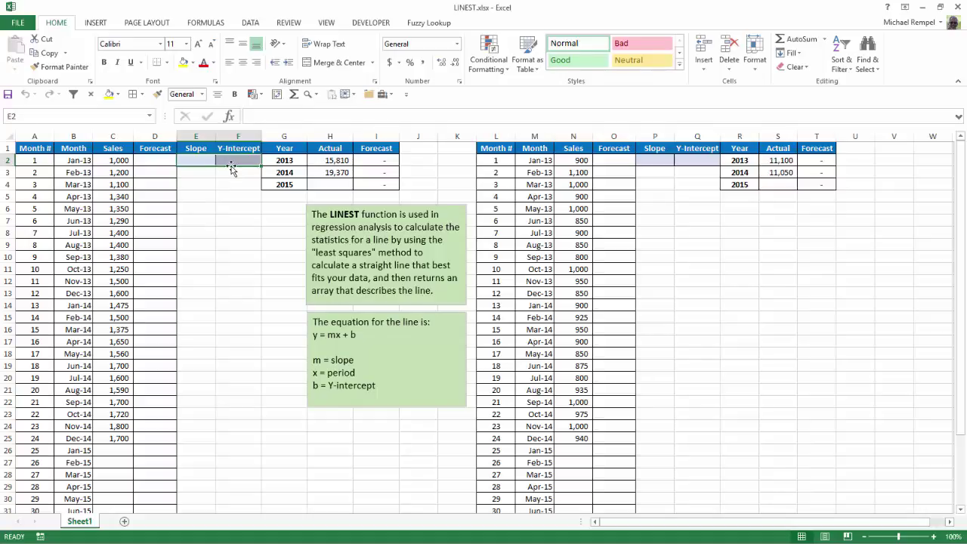
type("=lin")
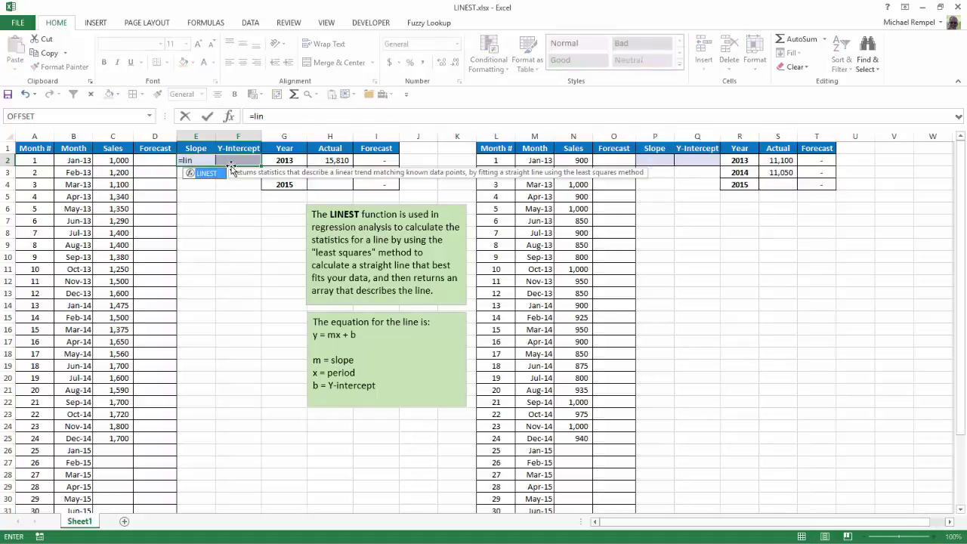
key("Tab")
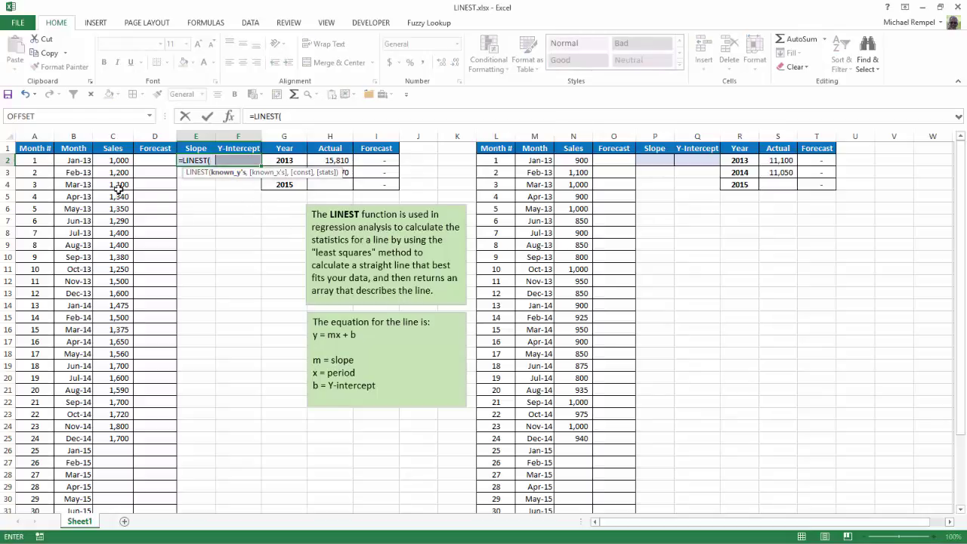
left_click_drag(109, 165, 121, 433)
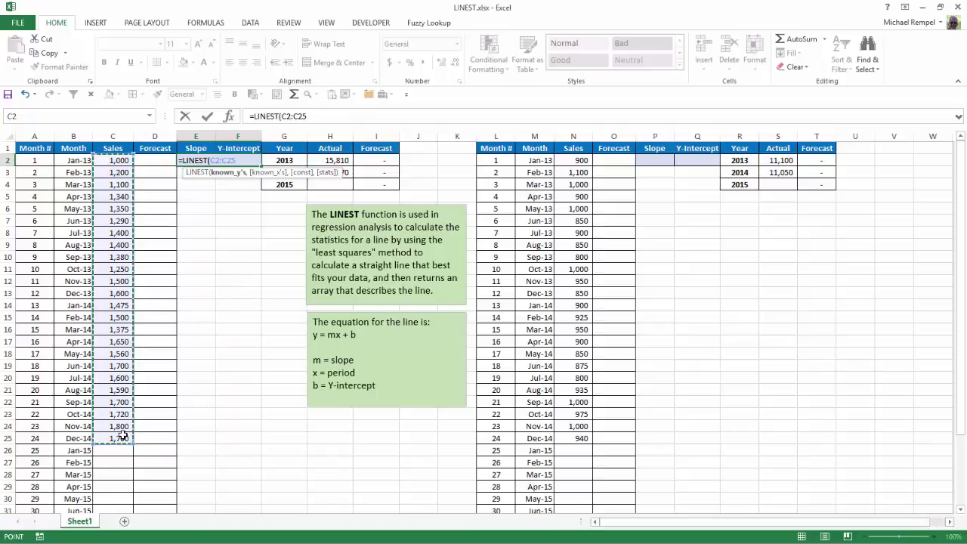
type(")")
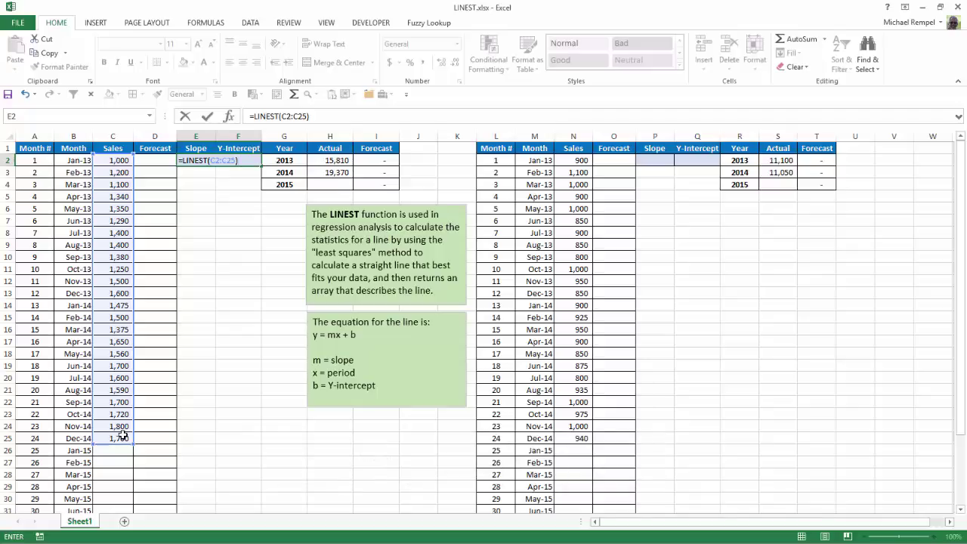
key("ctrl+shift+Return")
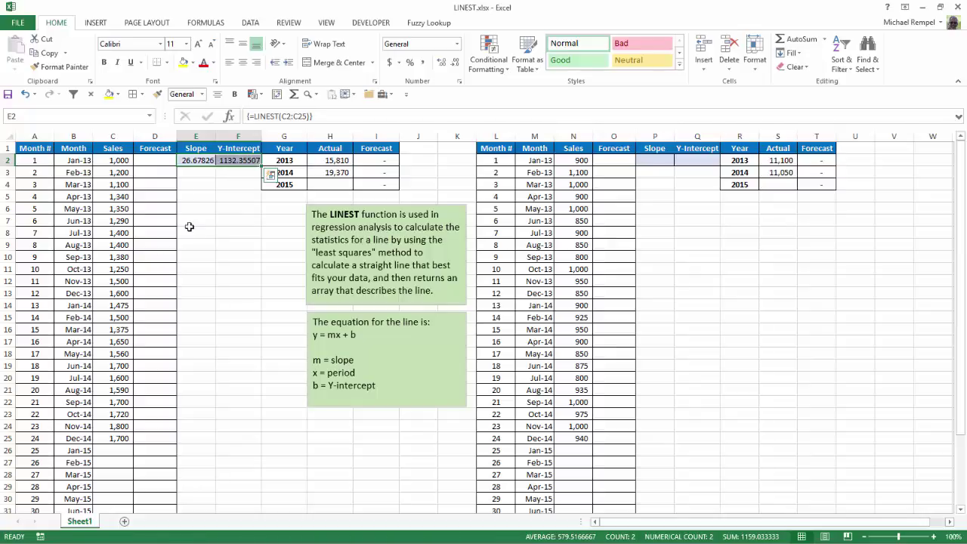
Step: Check the LINEST results: slope 26.67826 and Y-intercept 1132.35507
left_click(197, 194)
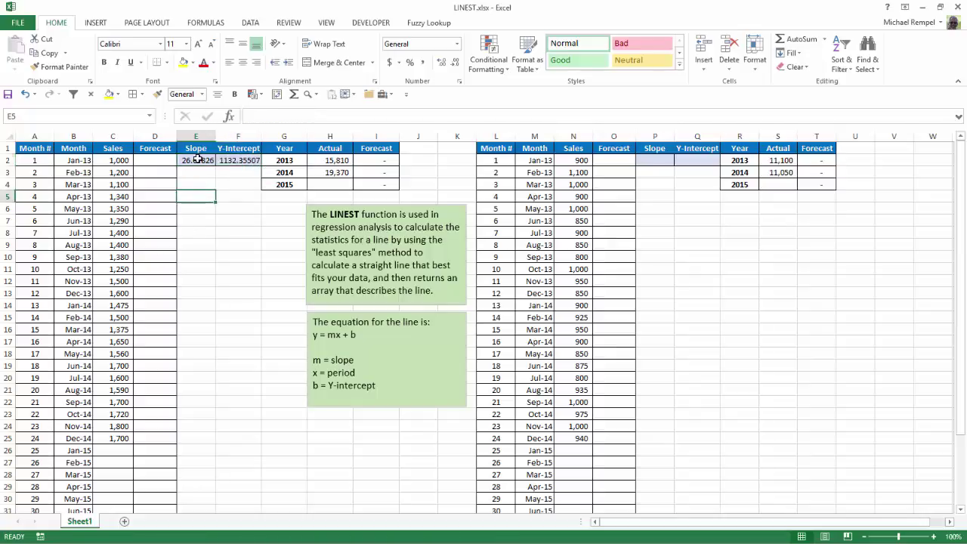
left_click(196, 161)
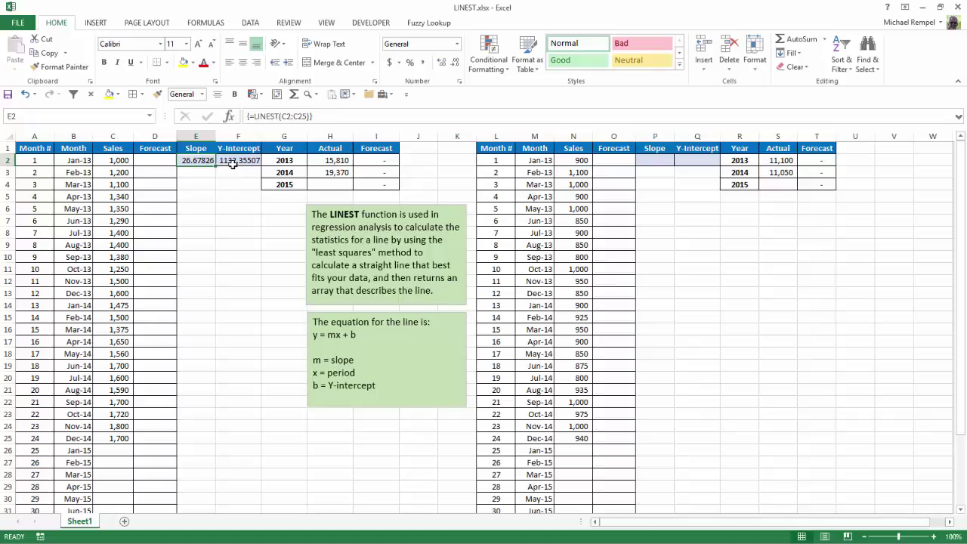
left_click(233, 163)
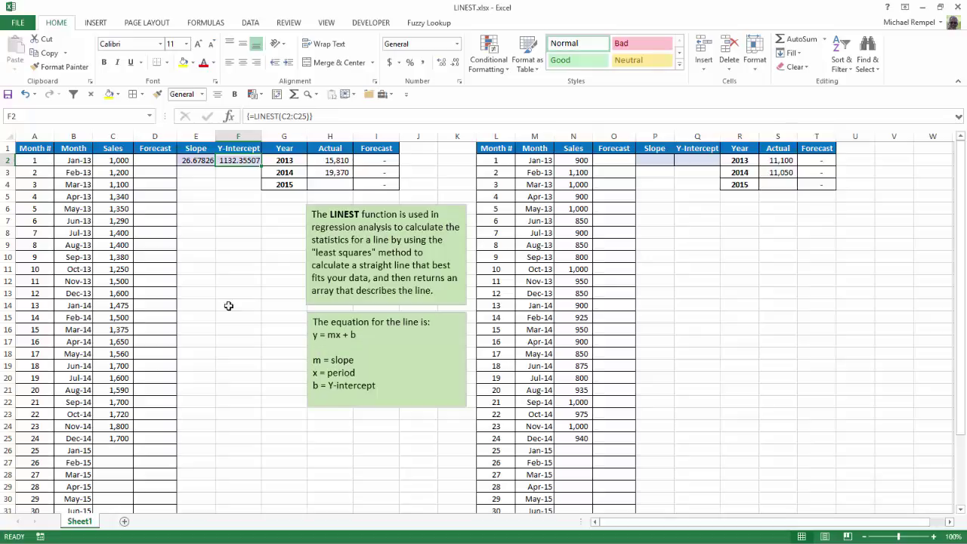
Step: Enter =$E$2*A2+$F$2 in D2 so the first month's forecast is 1,159
left_click(151, 161)
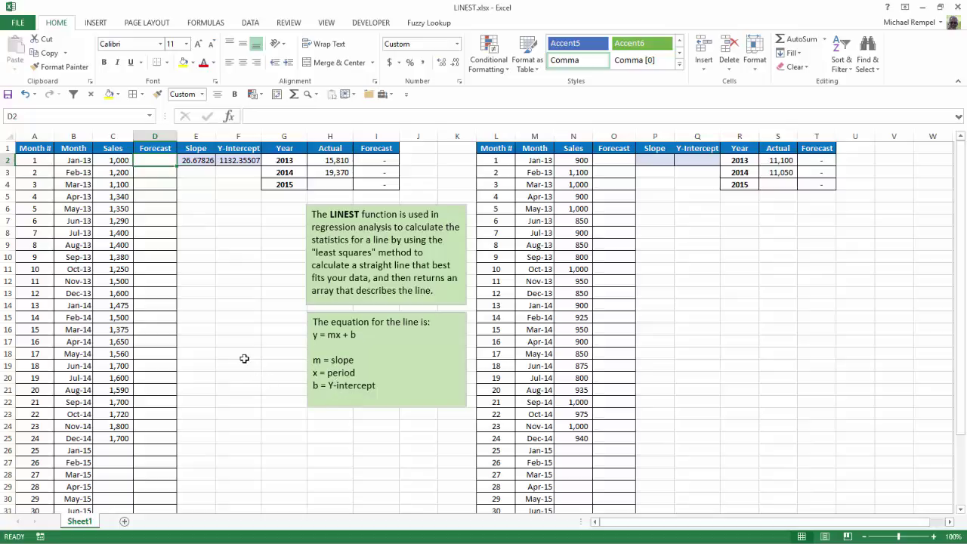
type("=")
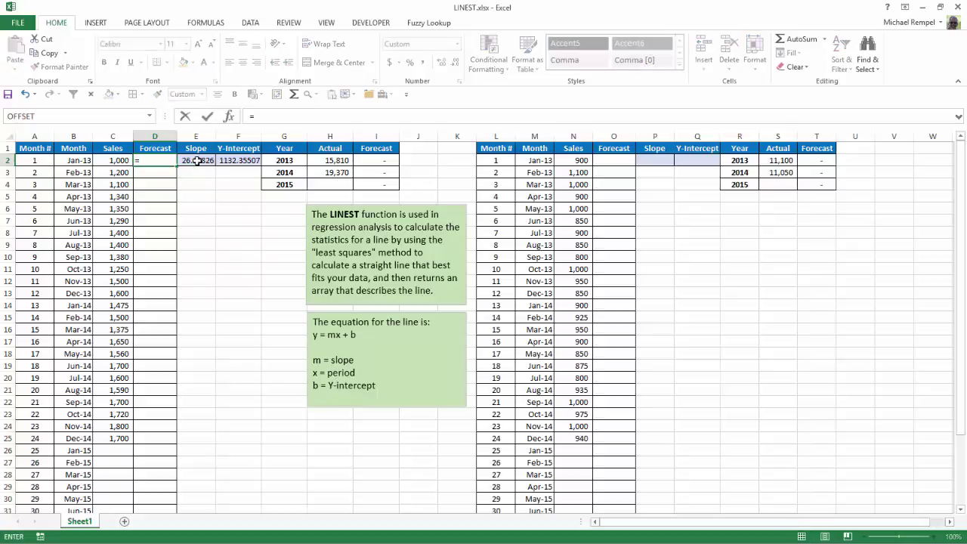
left_click(192, 160)
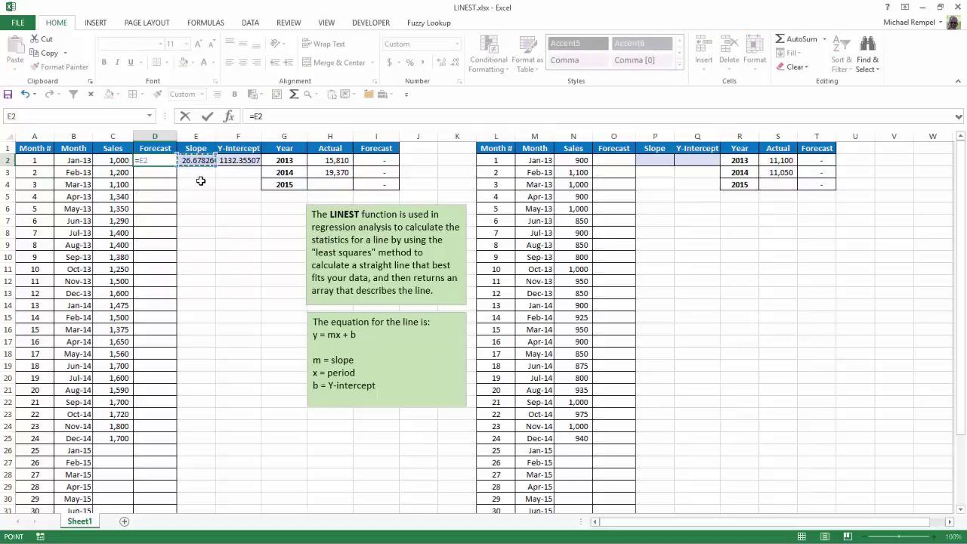
key("F4")
type("*")
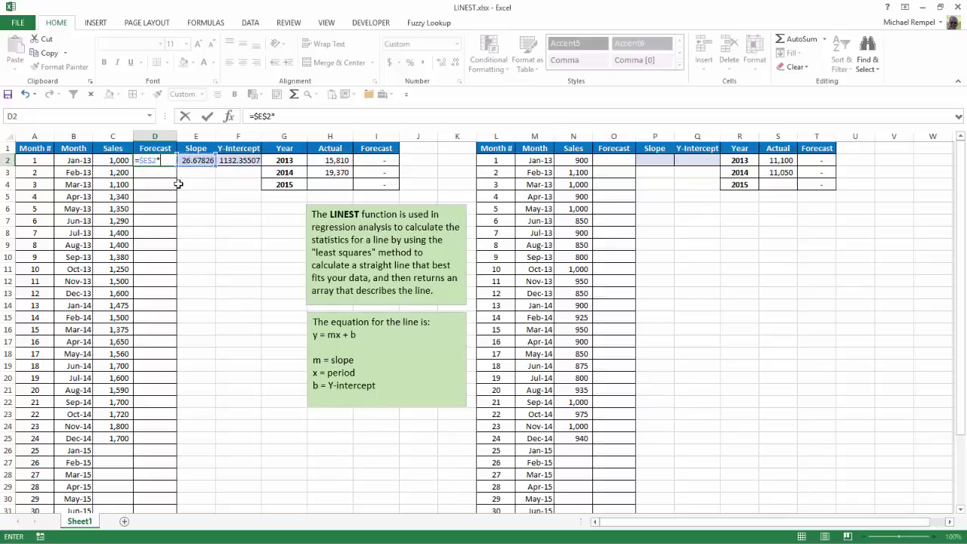
left_click(36, 162)
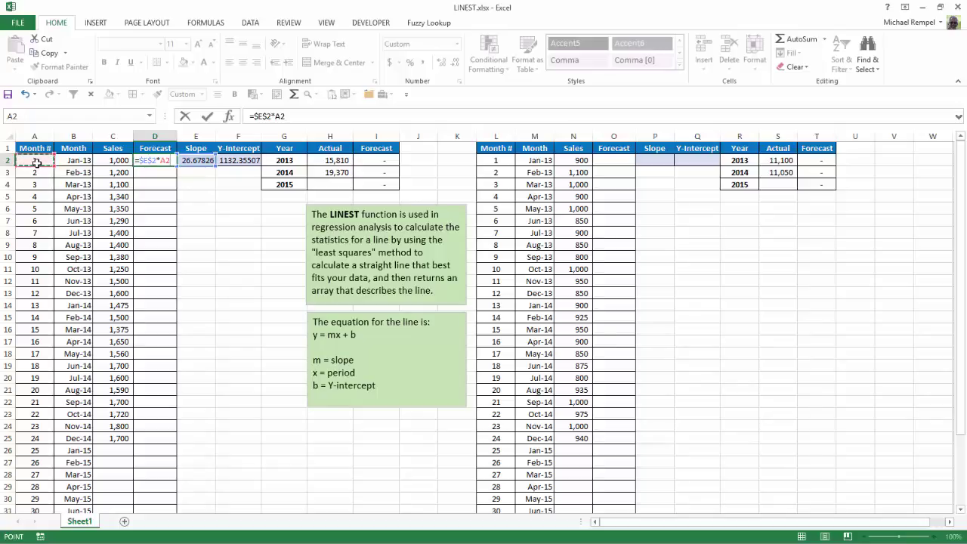
type("+")
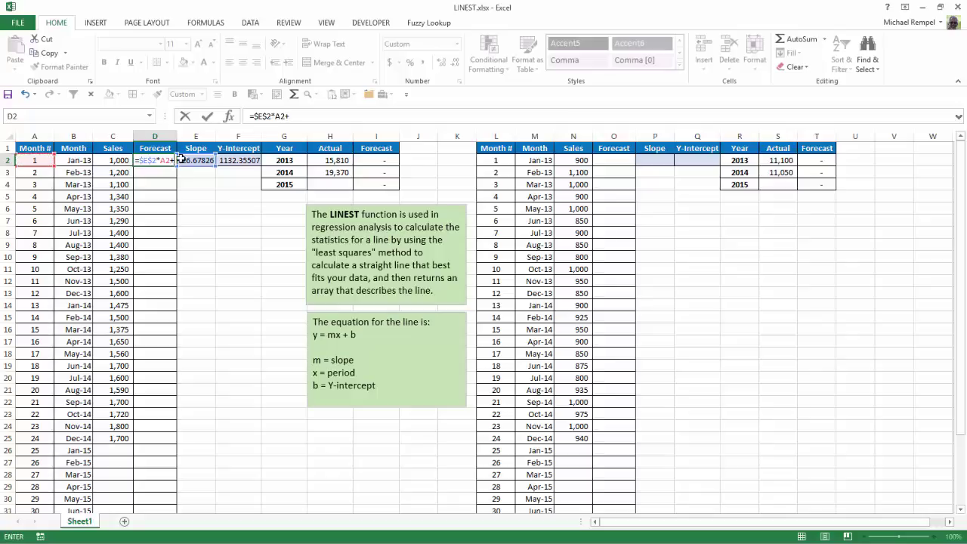
left_click(239, 161)
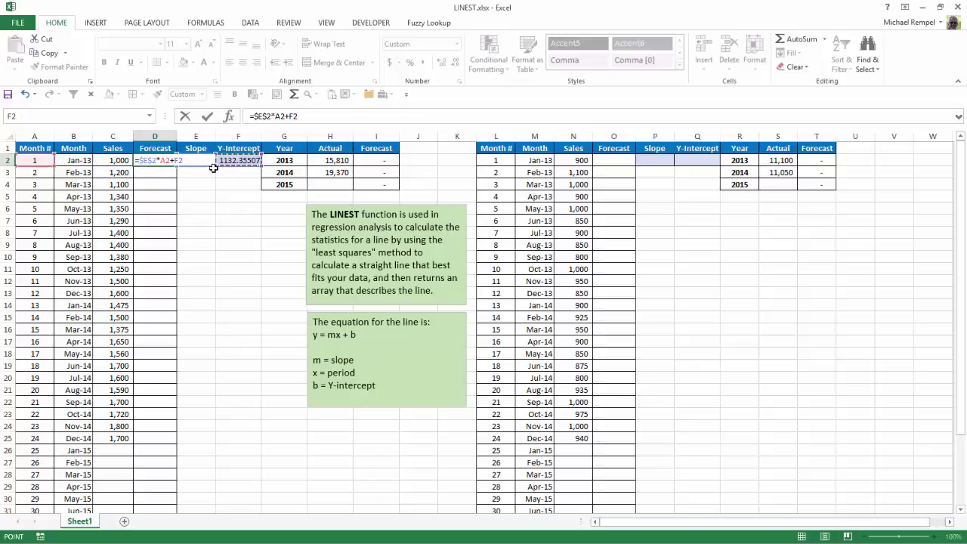
key("F4")
key("ctrl+Return")
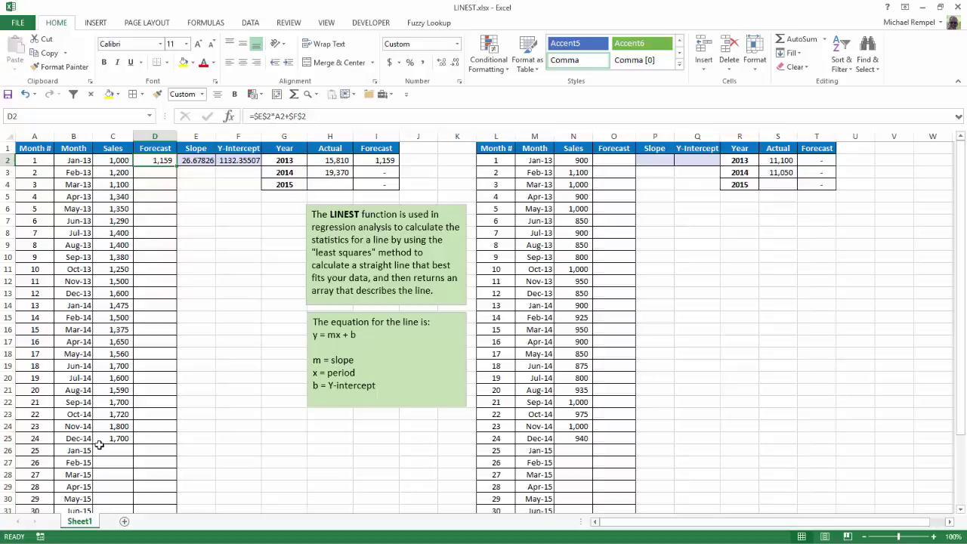
double_click(177, 165)
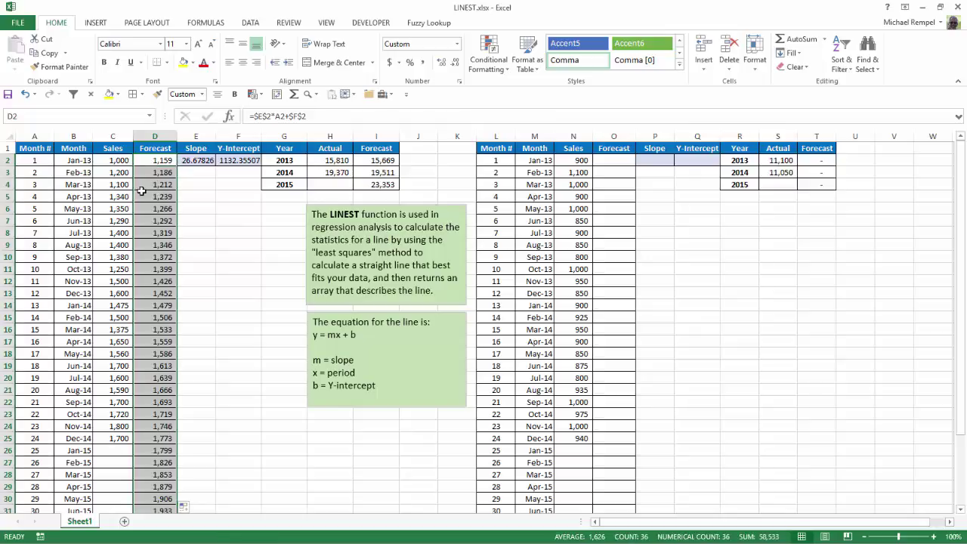
scroll(147, 215, "down", 2)
scroll(148, 215, "down", 2)
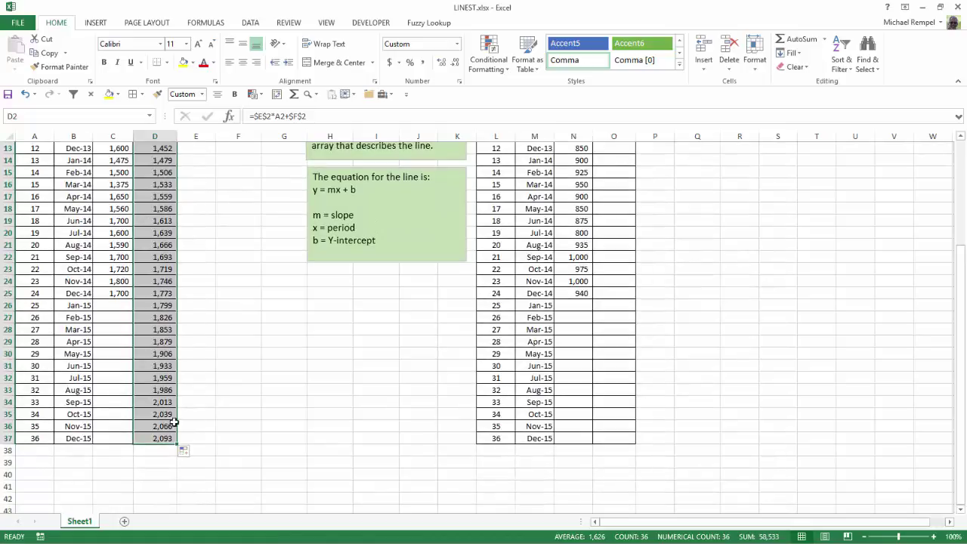
scroll(167, 443, "up", 4)
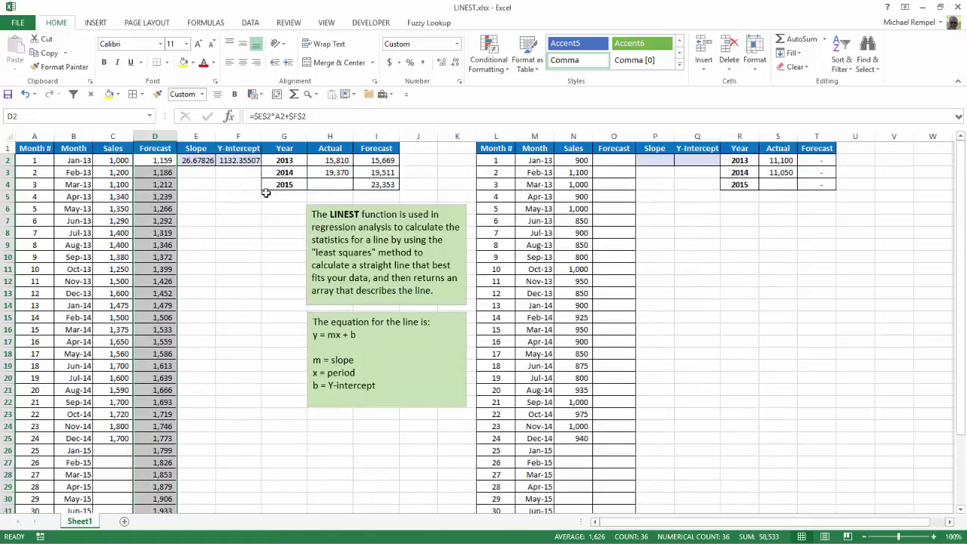
left_click(234, 200)
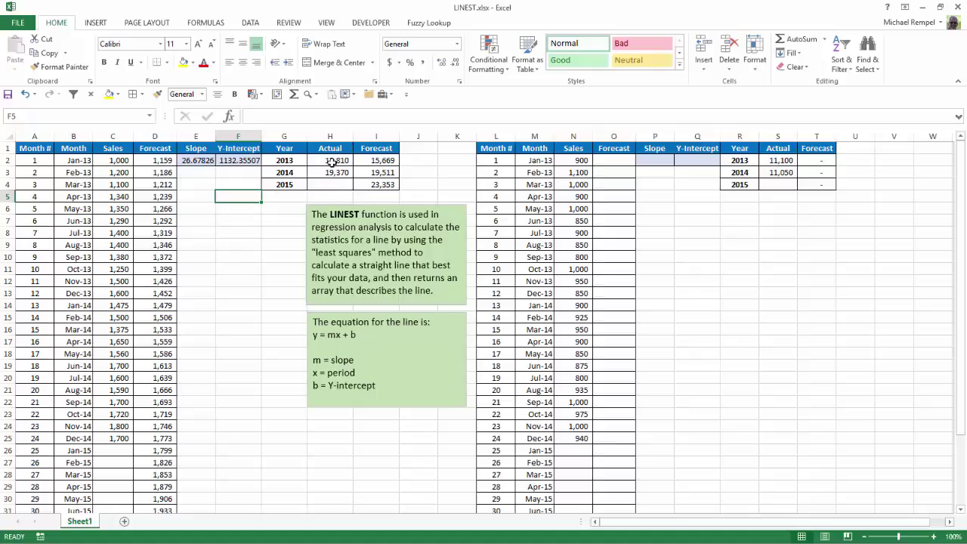
left_click_drag(332, 162, 336, 172)
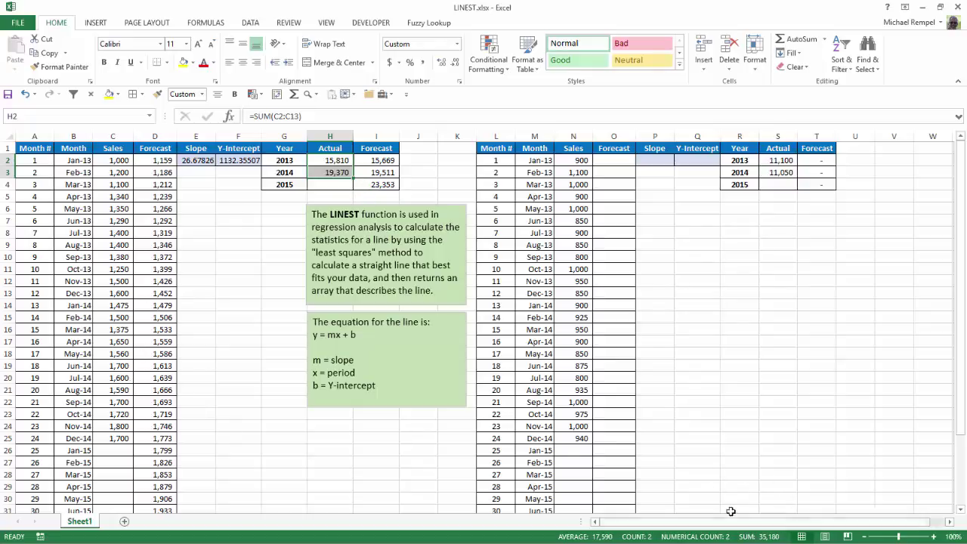
left_click(383, 161)
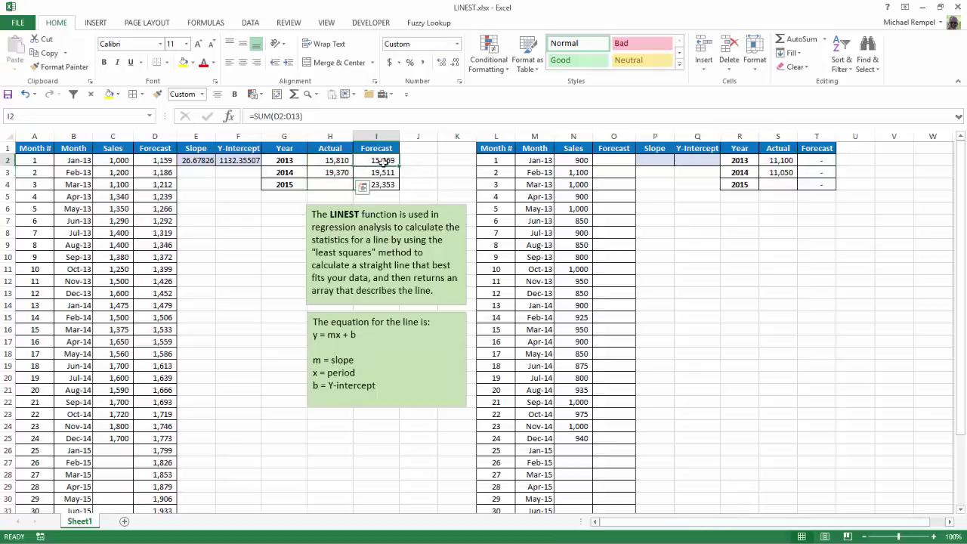
left_click_drag(383, 161, 383, 172)
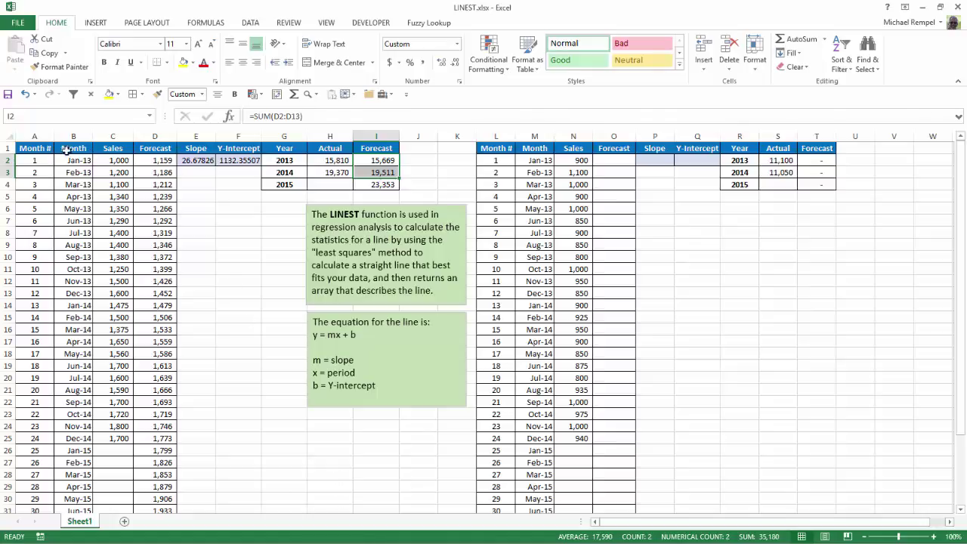
Step: Insert a recommended Line chart of Month, Sales and Forecast (B1:D37), enlarged over columns A–F
left_click_drag(66, 150, 135, 149)
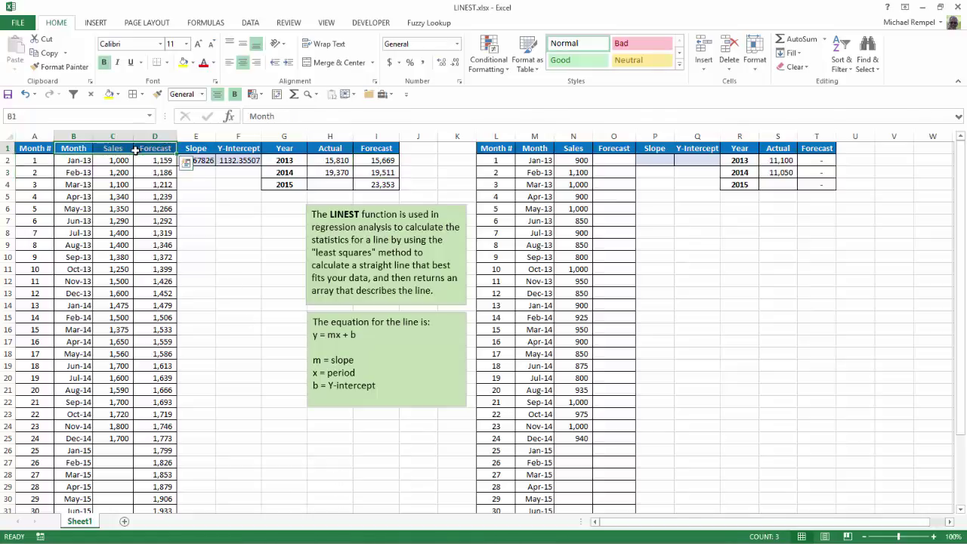
key("ctrl+shift+Down")
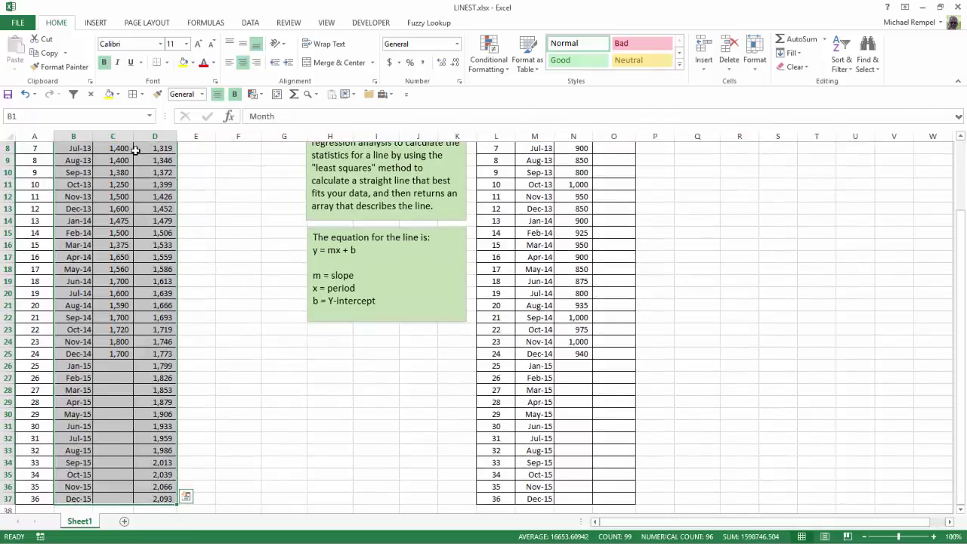
scroll(136, 149, "up", 3)
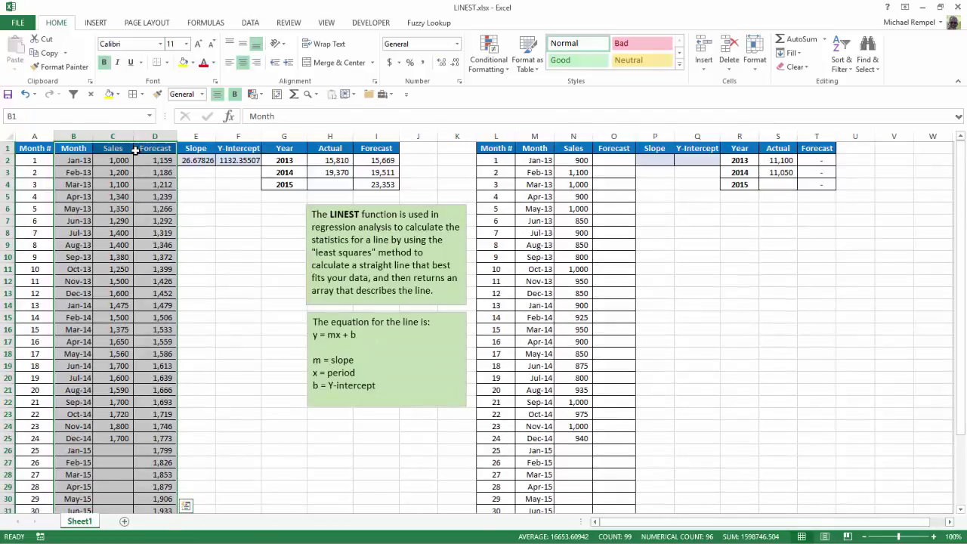
left_click(95, 24)
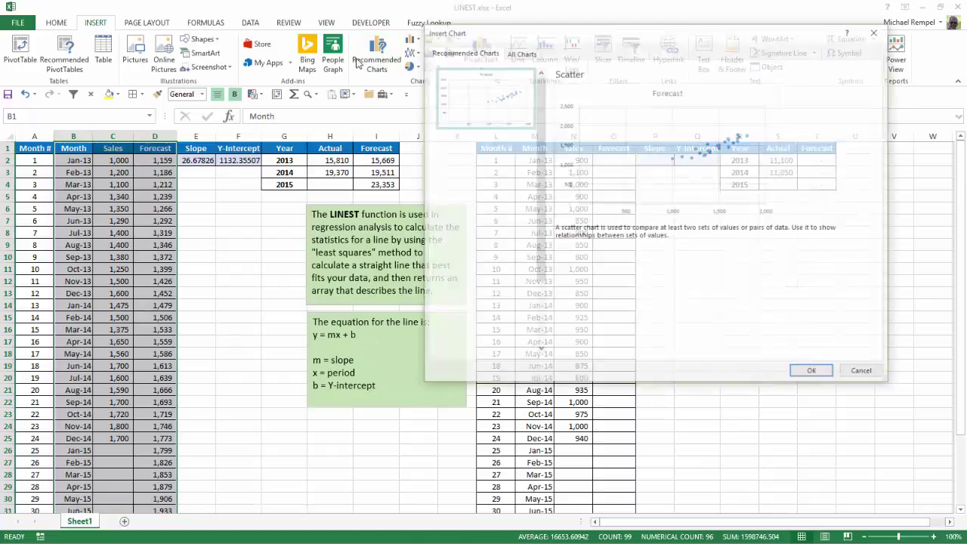
left_click(377, 54)
left_click(495, 156)
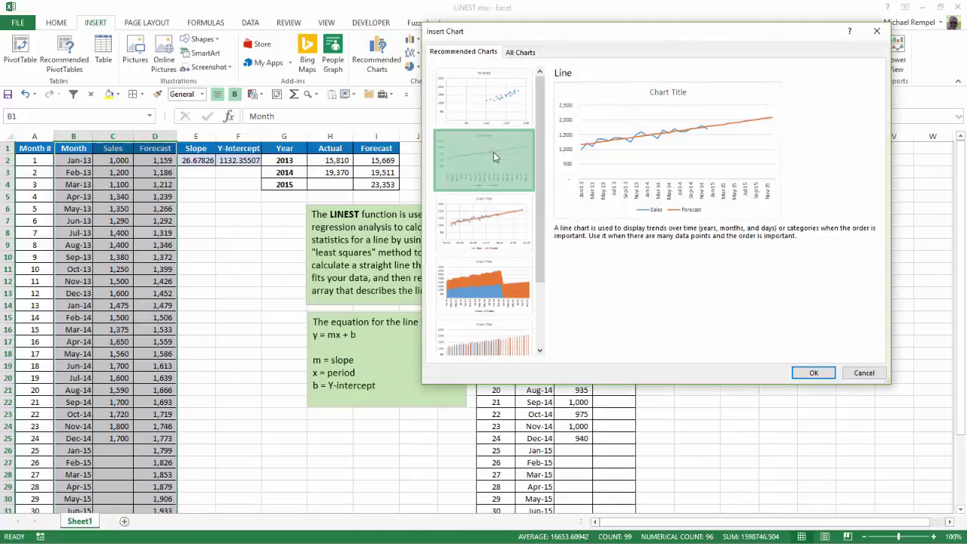
left_click(816, 374)
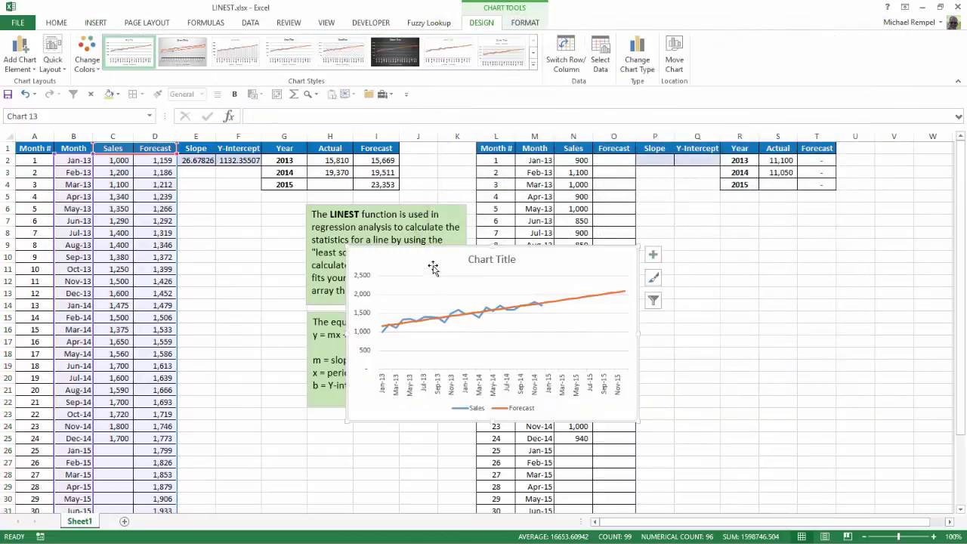
left_click_drag(430, 261, 103, 204)
left_click_drag(327, 368, 448, 434)
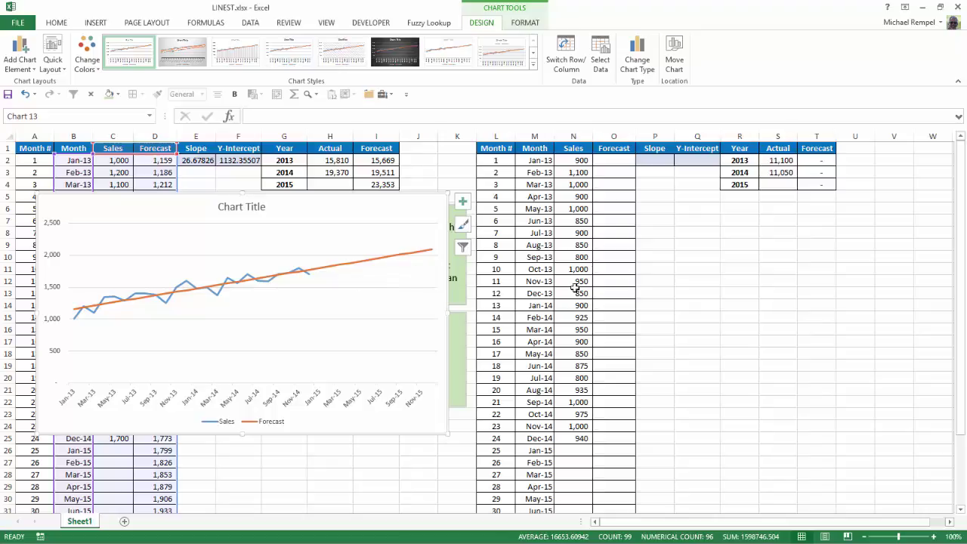
Step: Enter =LINEST(N2:N25) as an array formula across P2:Q2
left_click(697, 208)
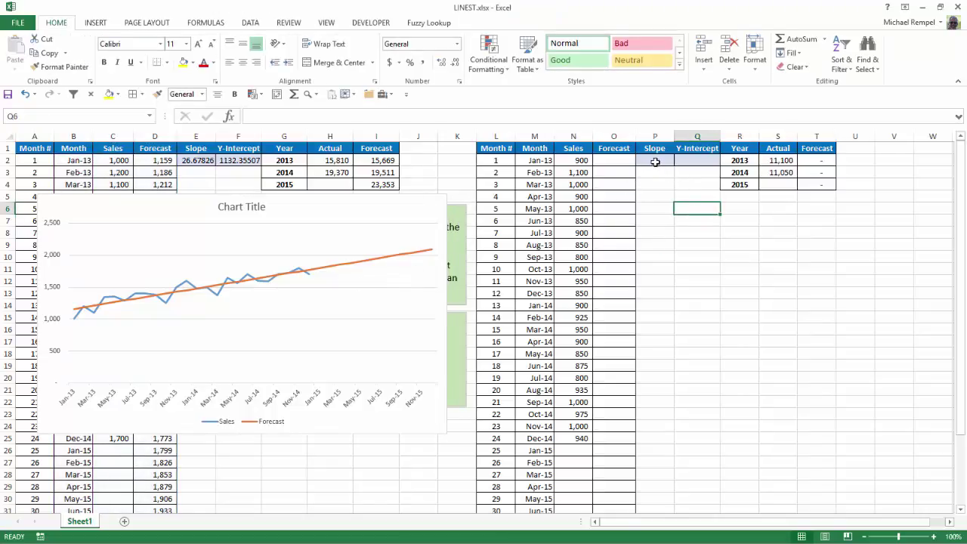
left_click_drag(655, 161, 703, 161)
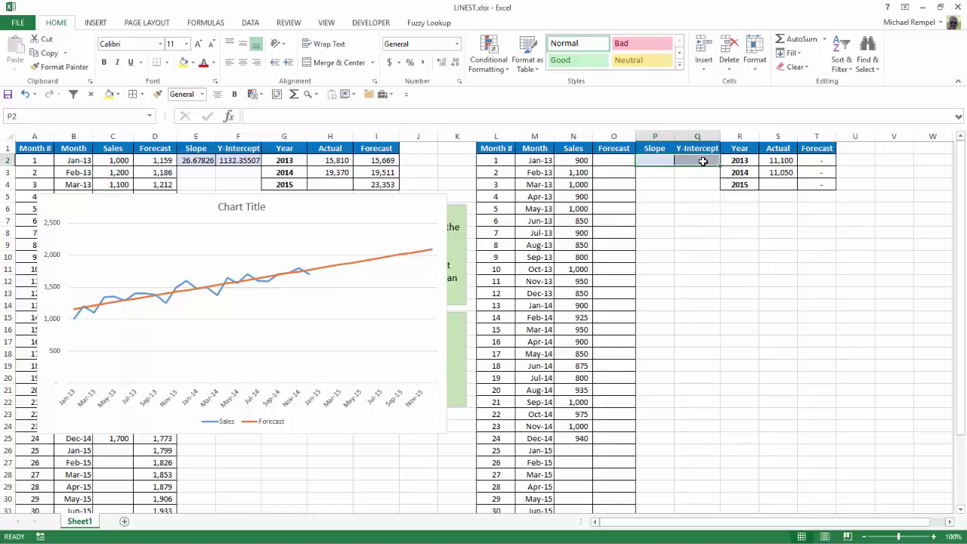
type("=lin")
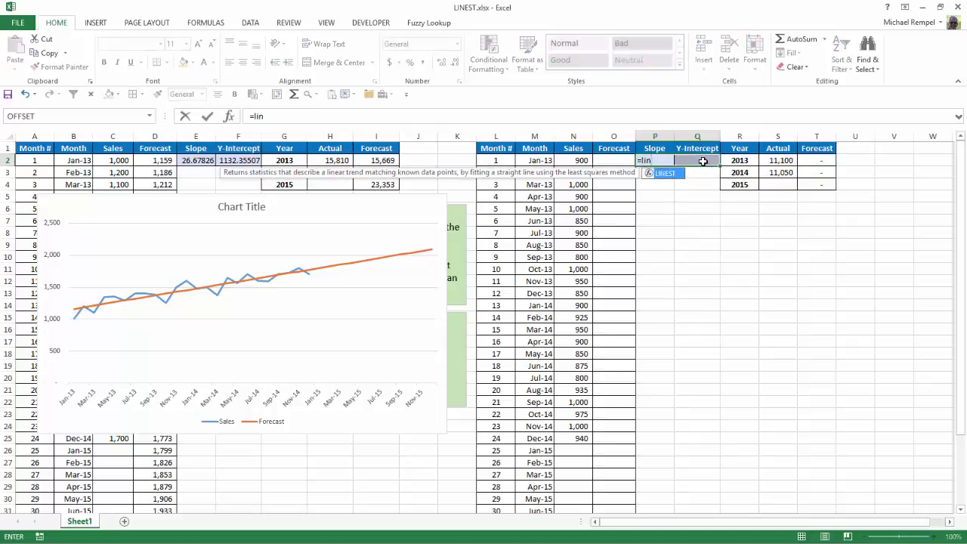
key("Tab")
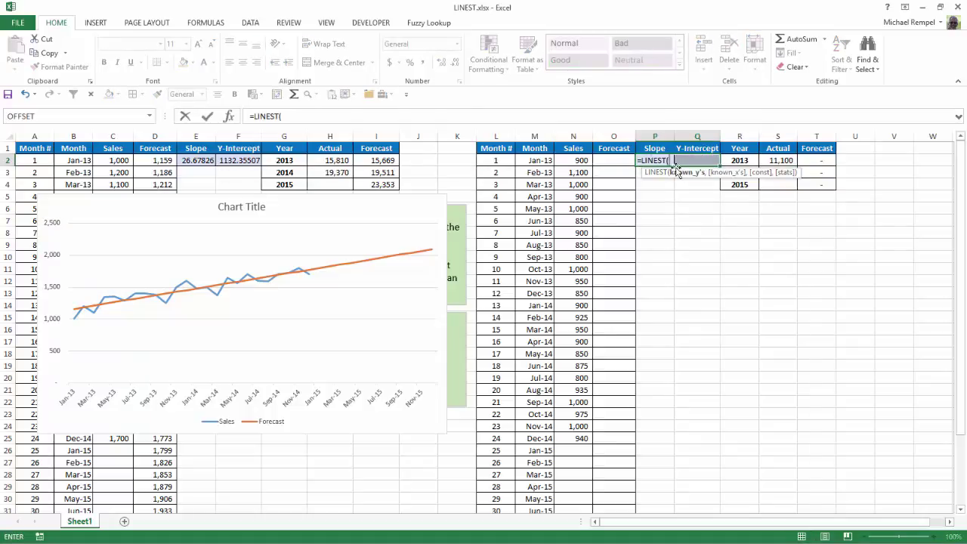
left_click(581, 158)
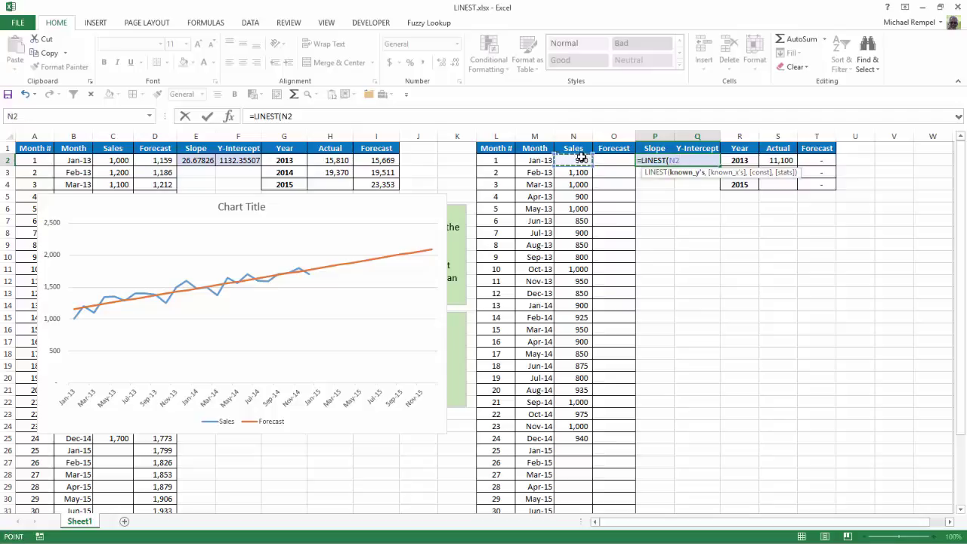
key("ctrl+shift+Down")
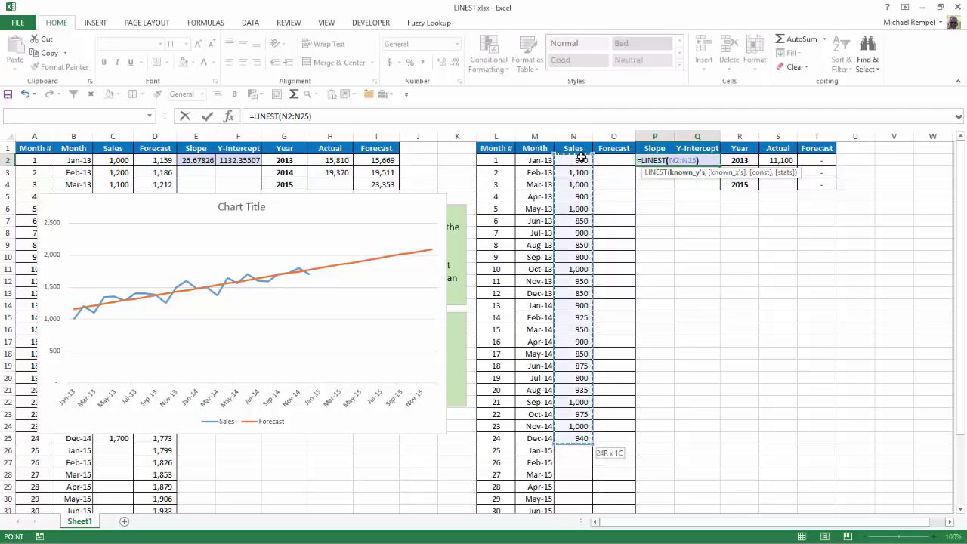
type(")")
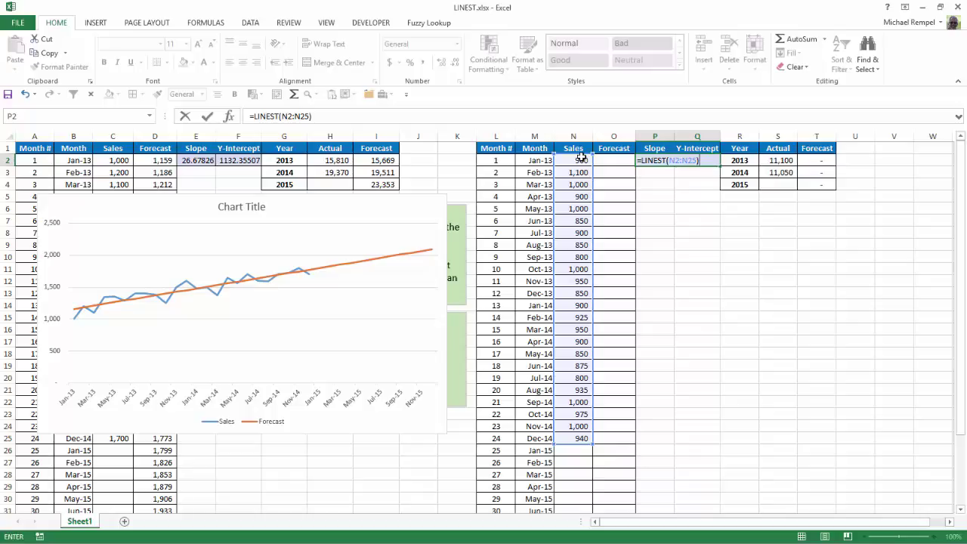
key("ctrl+shift+Return")
Step: Check the results: slope -0.62174 and Y-intercept 930.688406
left_click(654, 183)
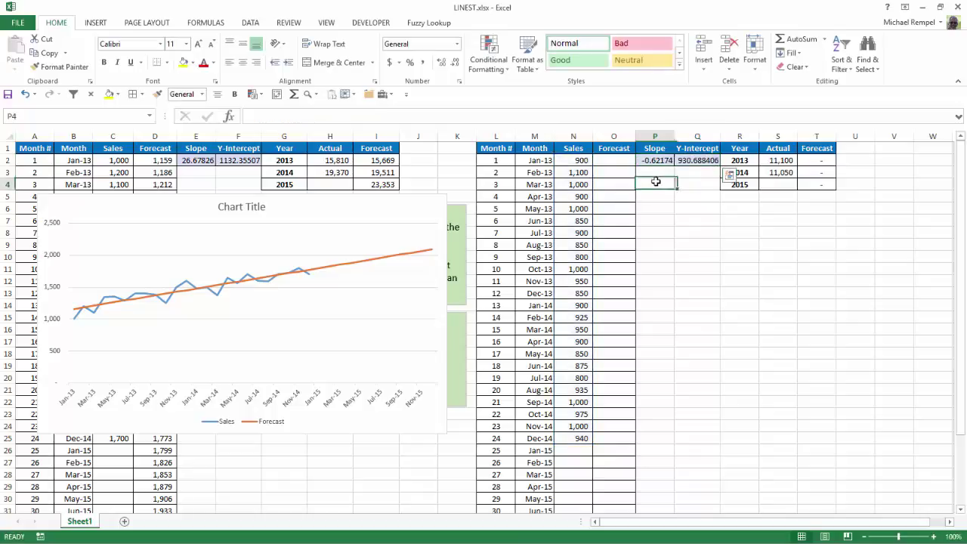
left_click(654, 160)
left_click(704, 166, "shift")
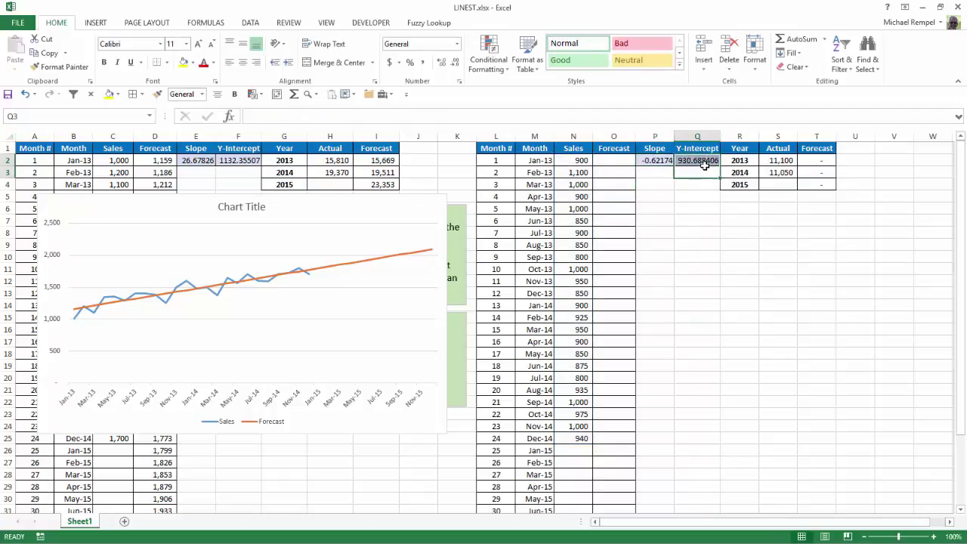
left_click(693, 162)
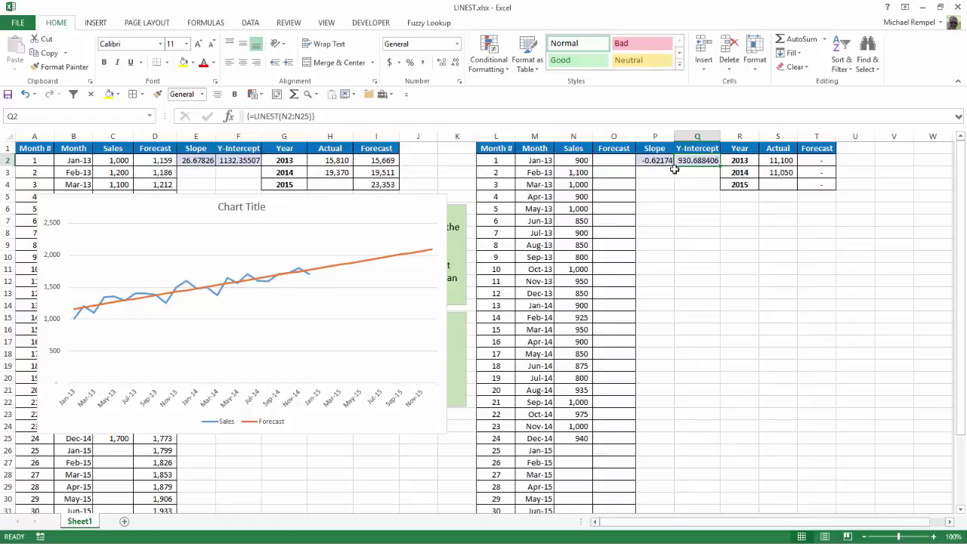
Step: Enter =$P$2*L2+$Q$2 in O2 and fill it down the Forecast column
left_click(608, 160)
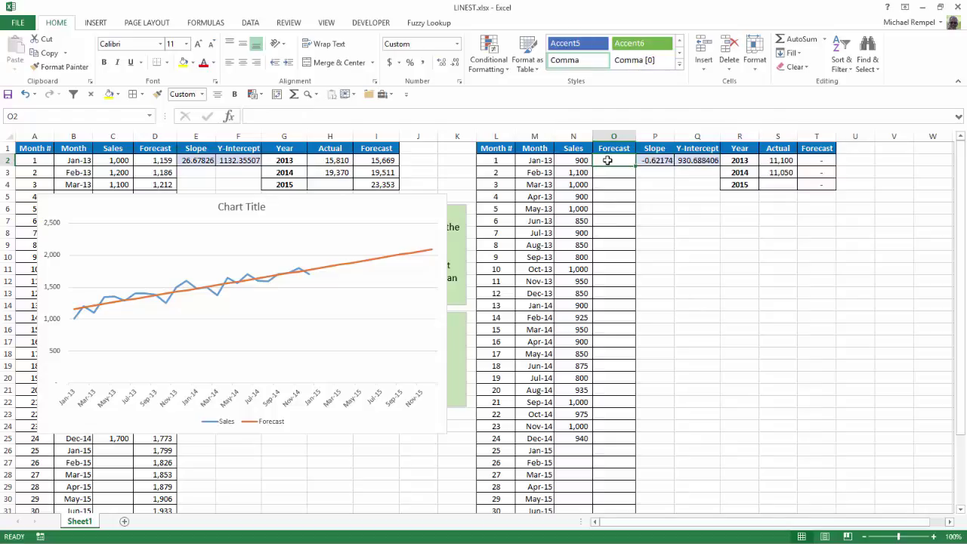
type("=")
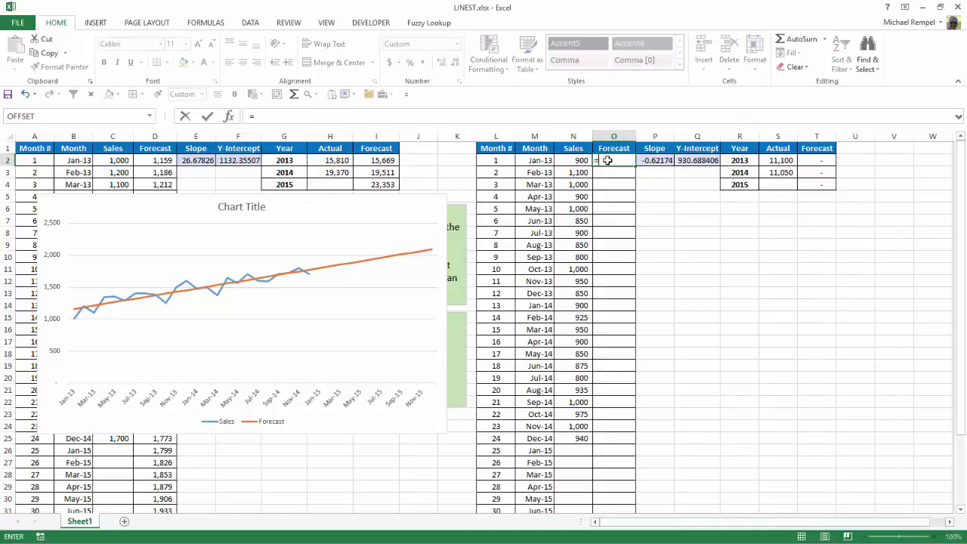
left_click(667, 159)
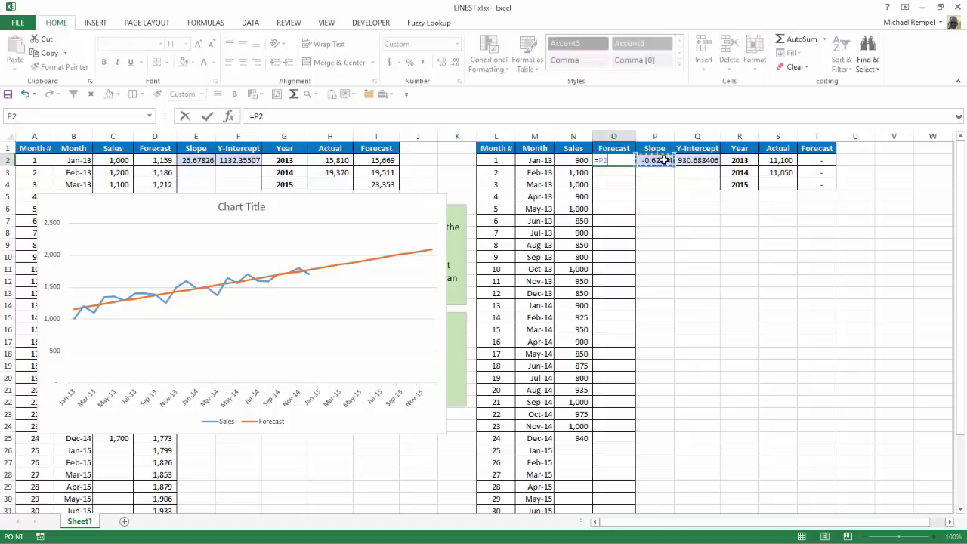
key("F4")
type("*")
left_click(512, 159)
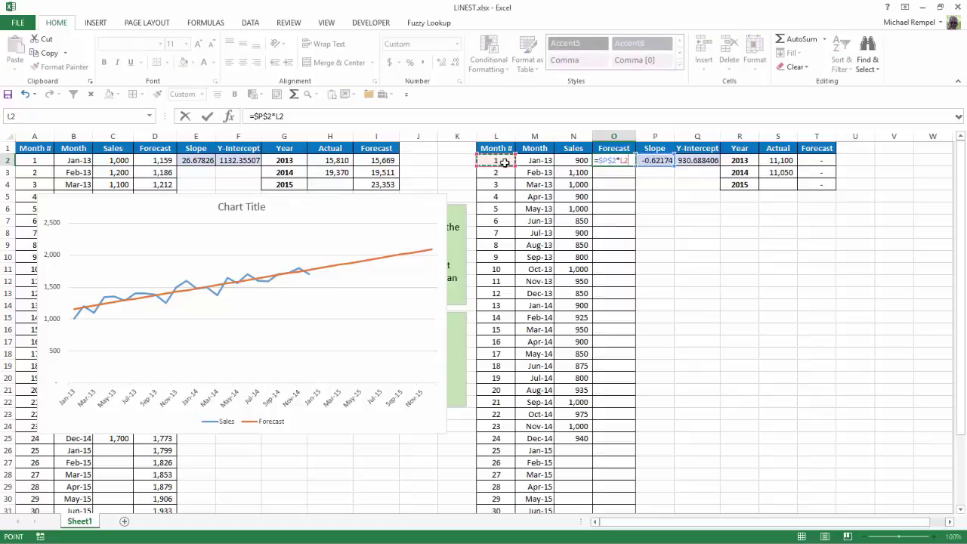
type("+")
left_click(690, 160)
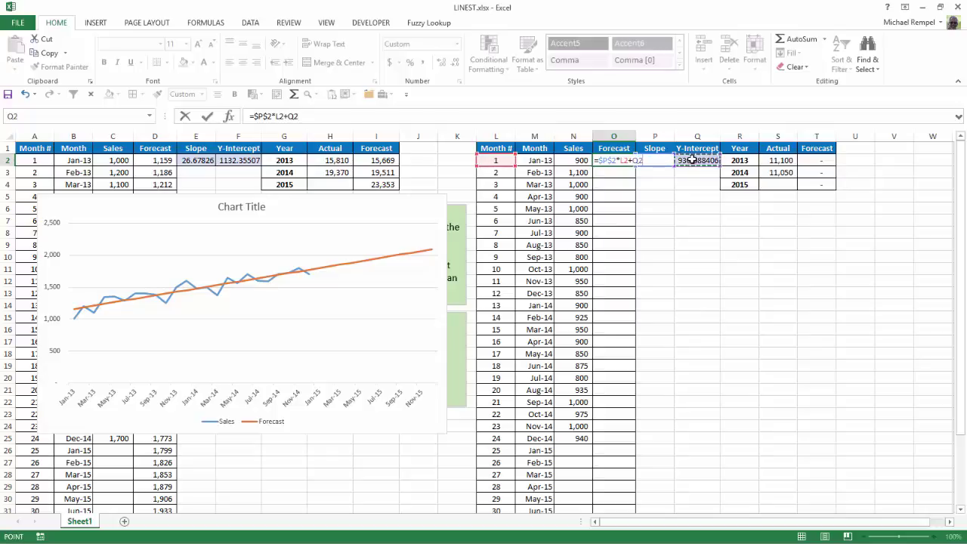
key("F4")
key("ctrl+Return")
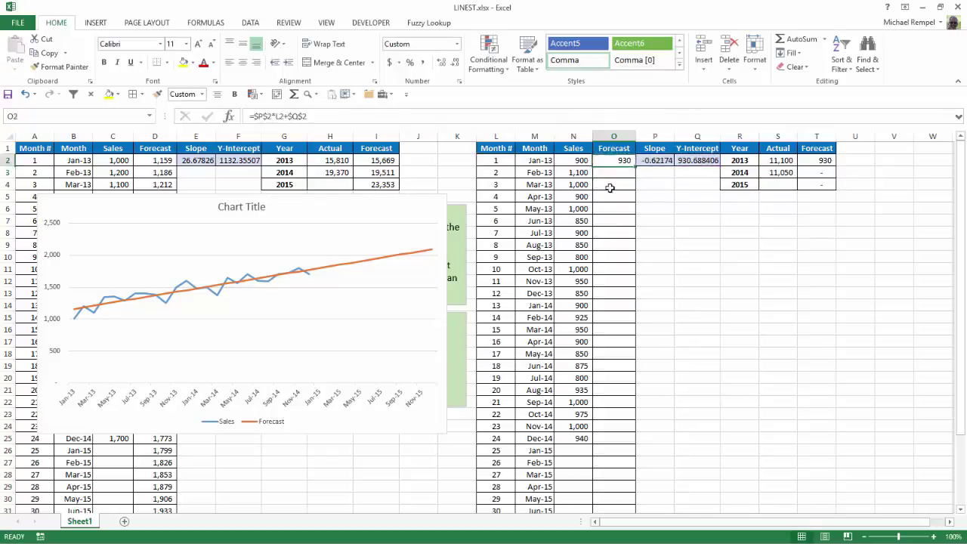
double_click(636, 165)
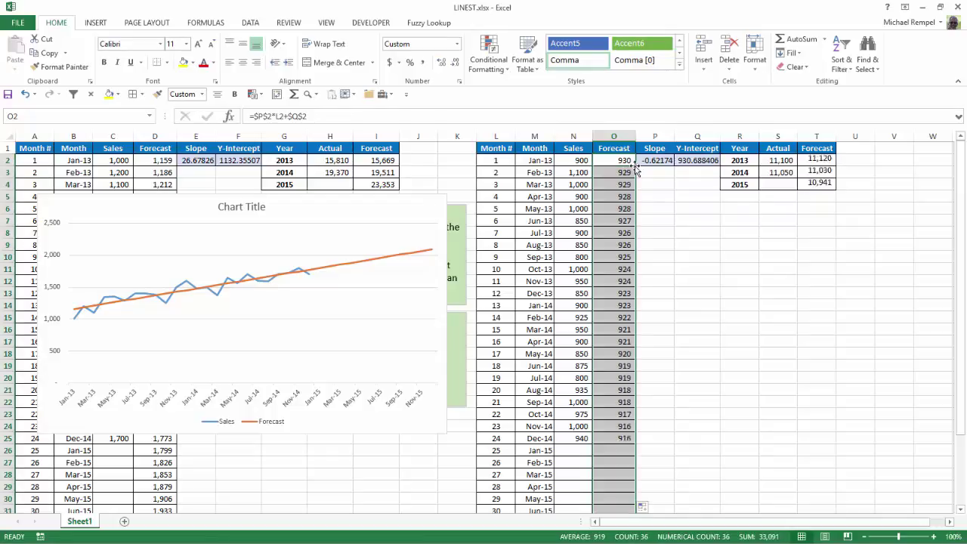
left_click(727, 210)
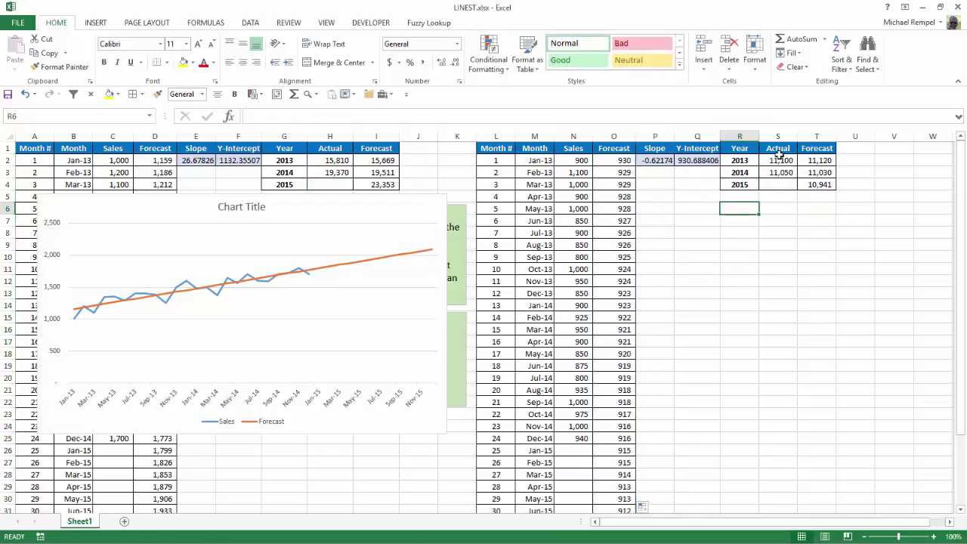
left_click(774, 161)
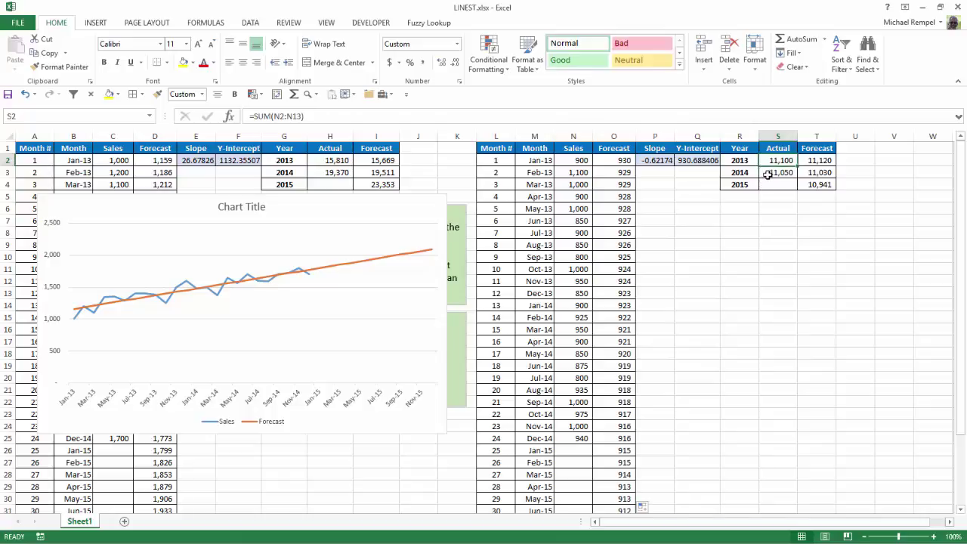
left_click(768, 173)
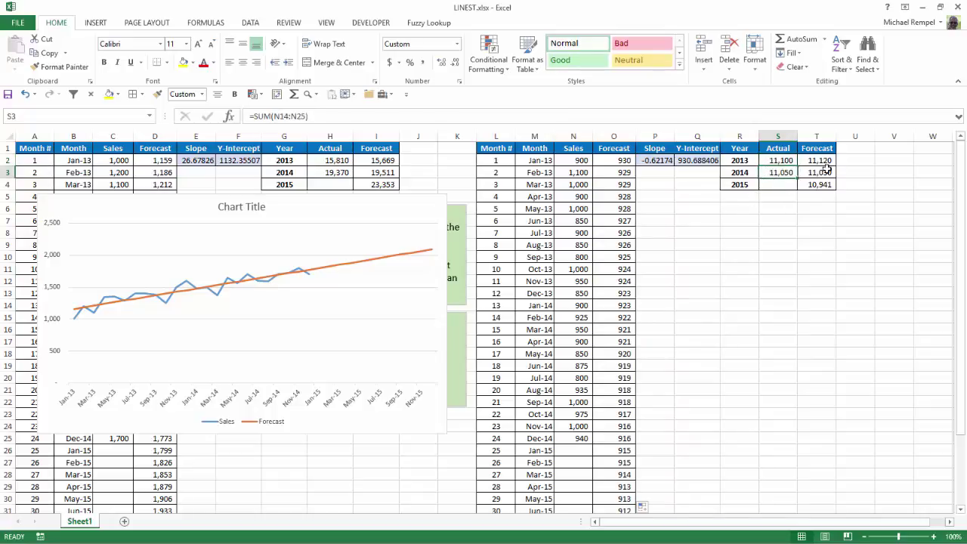
left_click(806, 160)
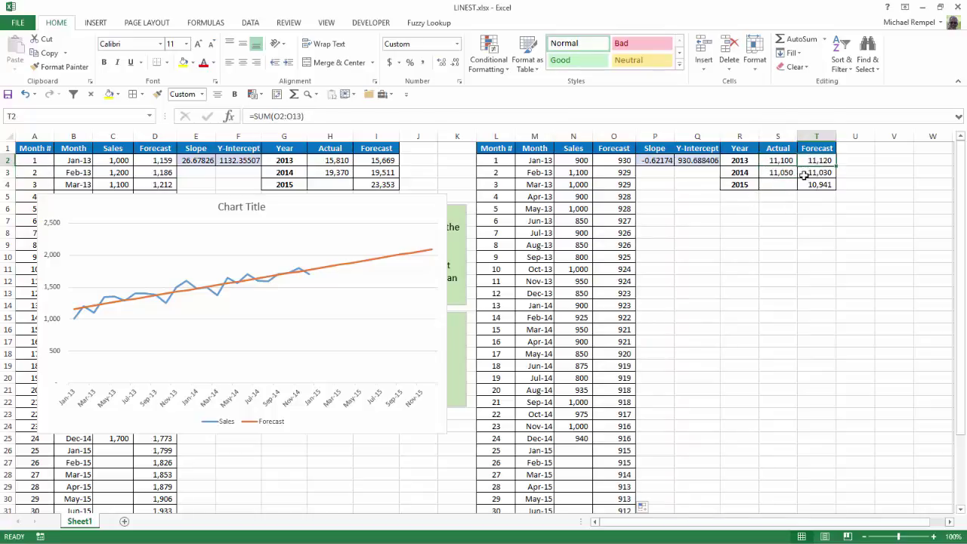
left_click(804, 173)
left_click_drag(772, 159, 779, 172)
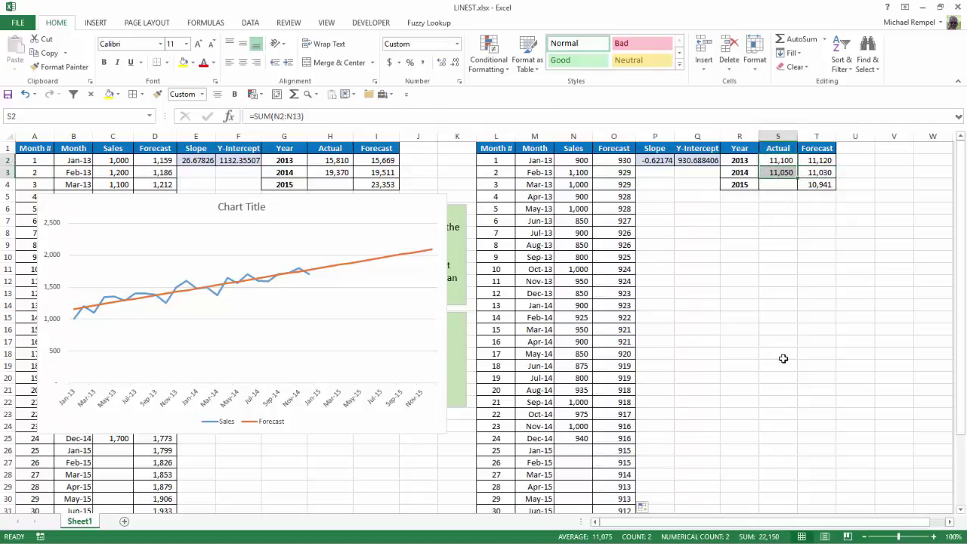
left_click(813, 161)
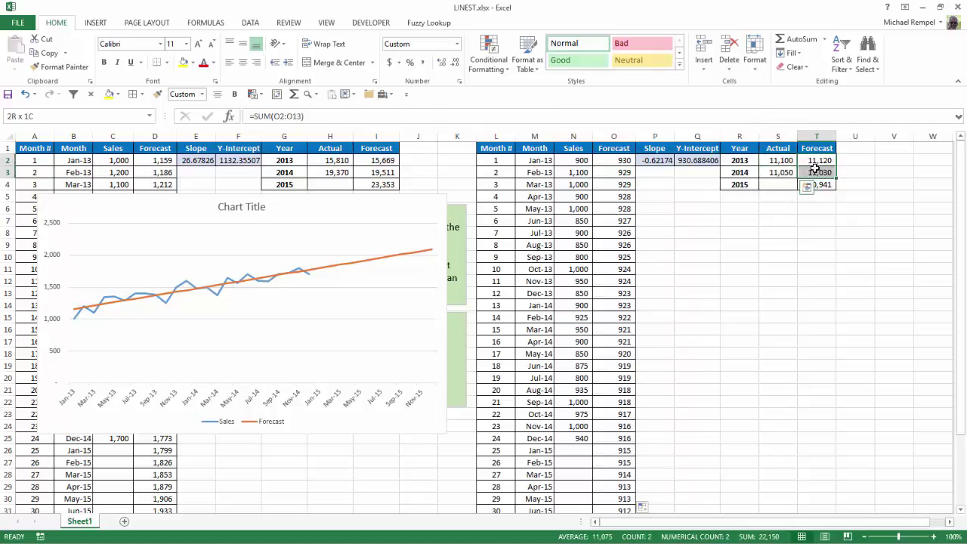
left_click_drag(817, 168, 816, 169)
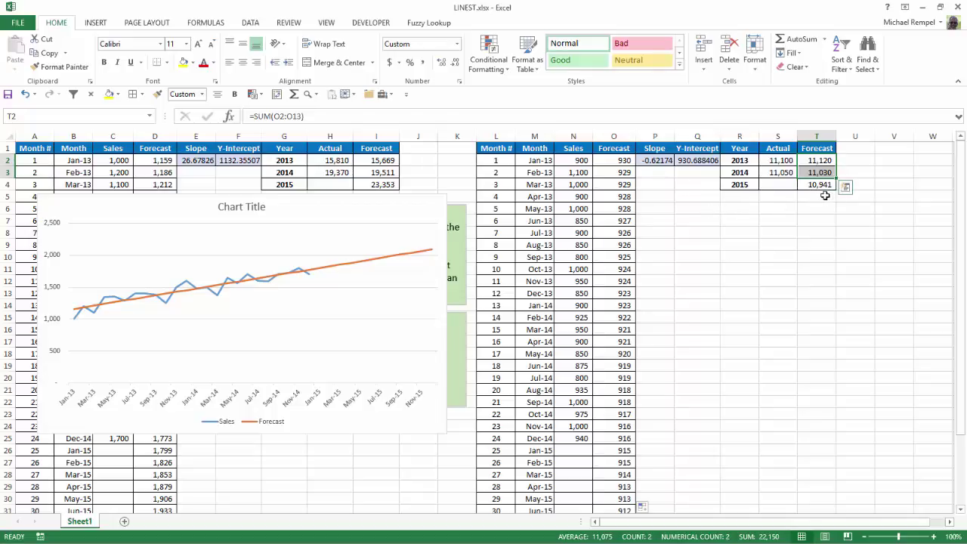
Step: Chart M1:O37 as a recommended Line chart, moved and enlarged over columns M–T
left_click(533, 148)
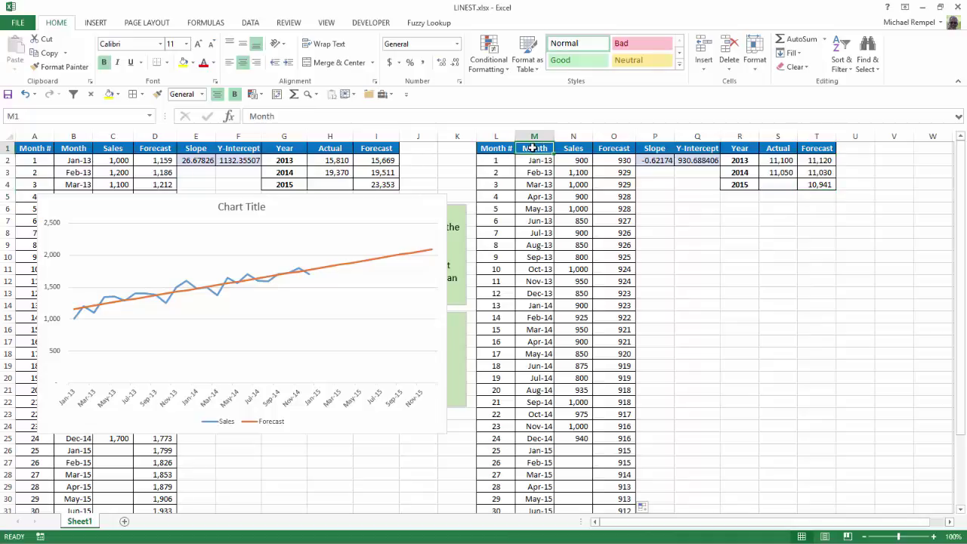
key("shift+Right")
key("shift+Right")
key("ctrl+shift+Down")
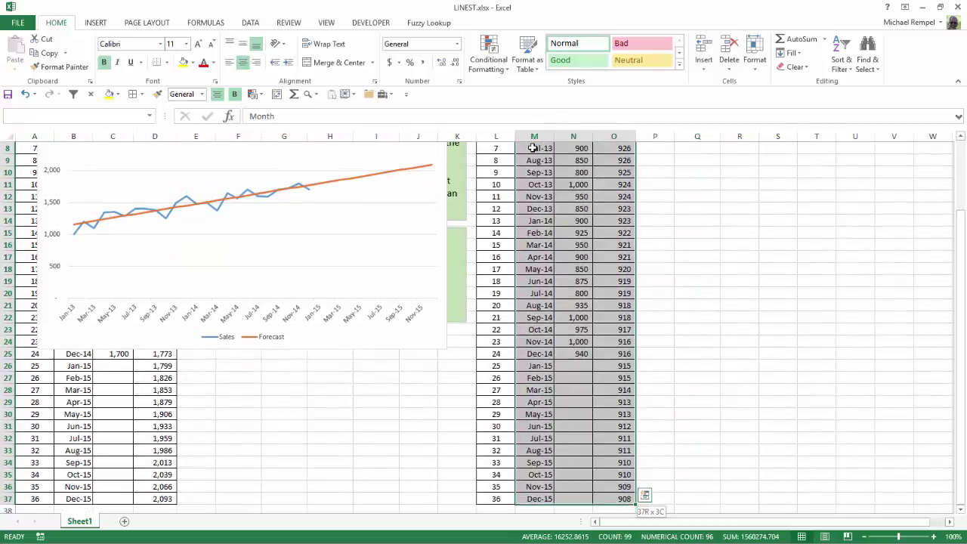
scroll(532, 148, "up", 3)
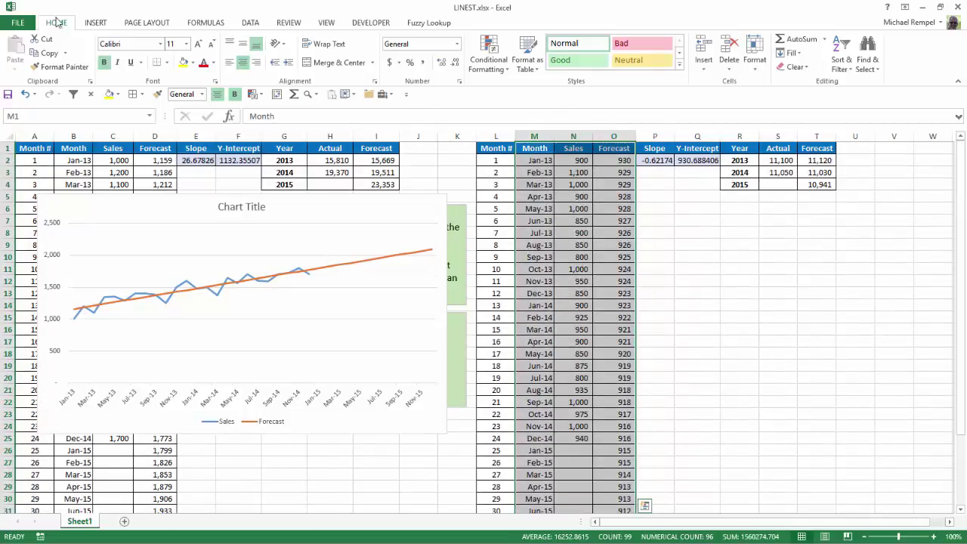
left_click(91, 24)
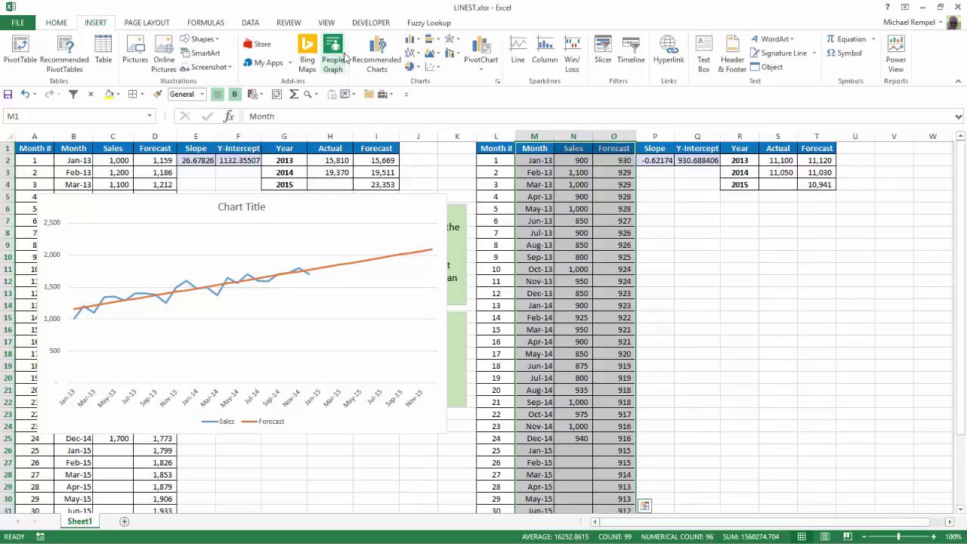
left_click(376, 50)
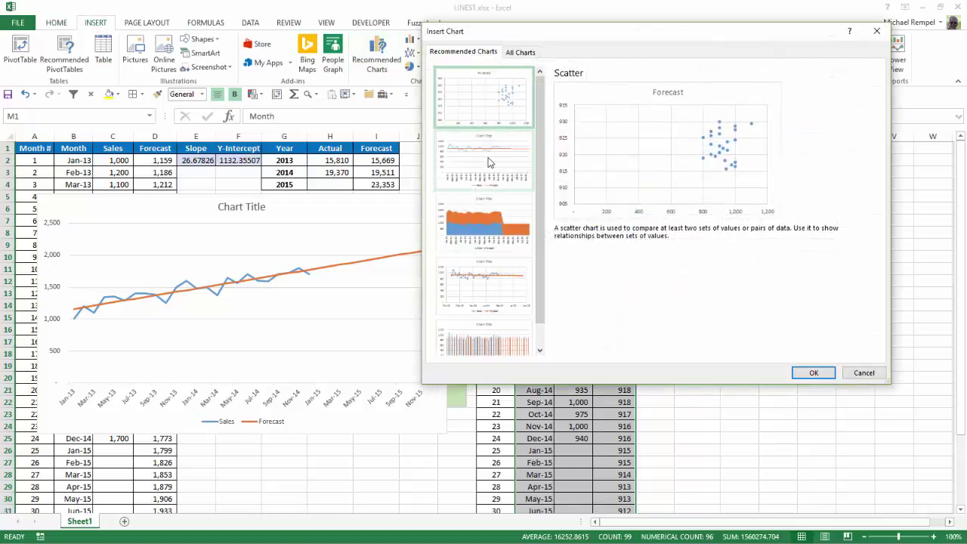
left_click(488, 161)
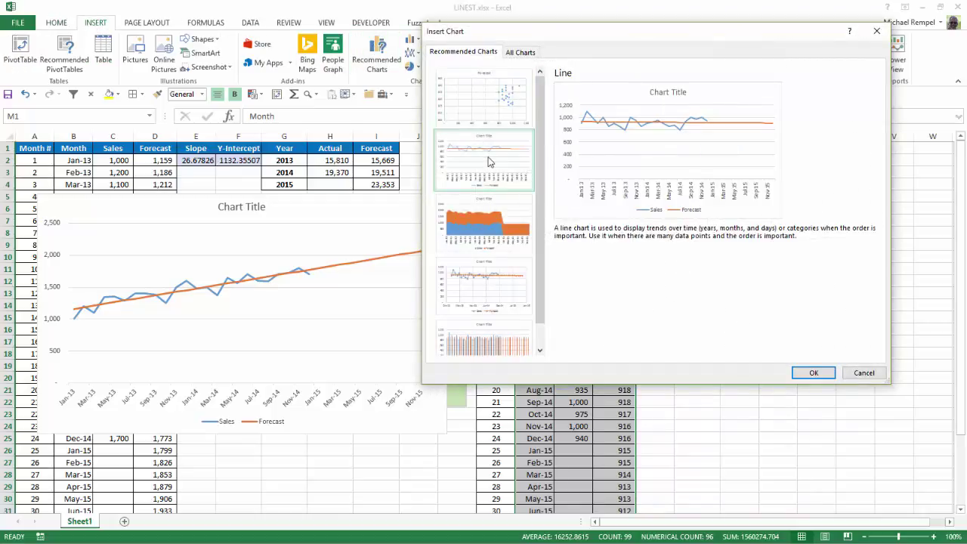
left_click(806, 373)
mouse_move(432, 264)
left_mouse_down()
mouse_move(572, 222)
mouse_move(559, 204)
left_mouse_up()
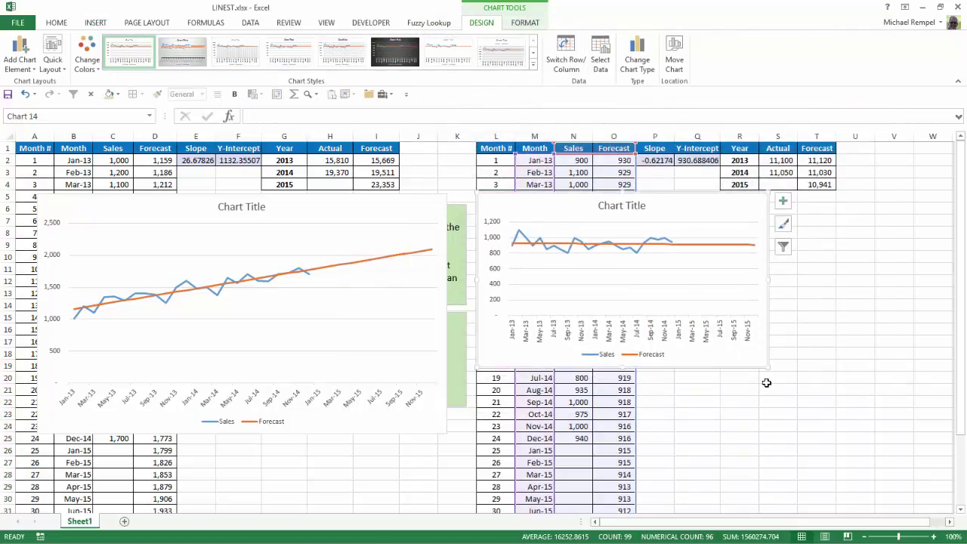
left_click_drag(766, 369, 862, 408)
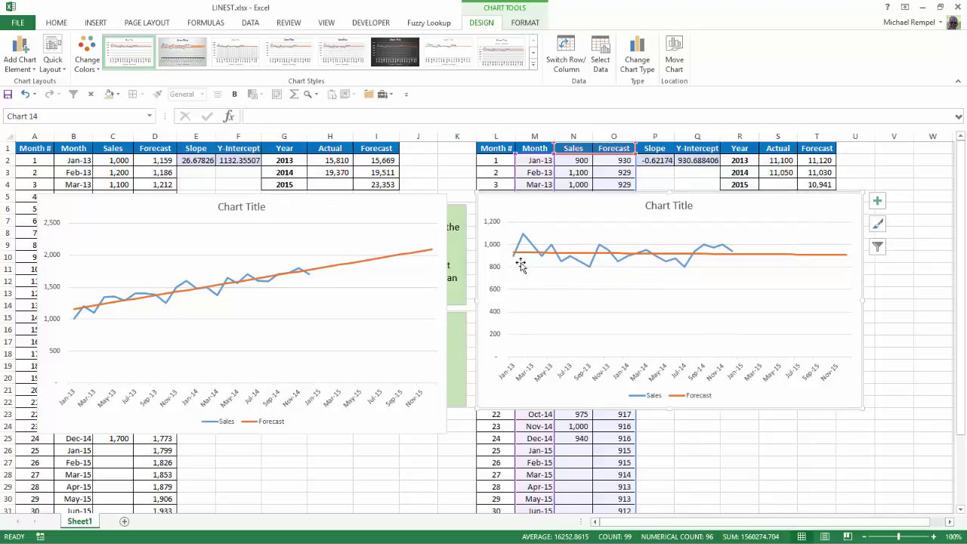
mouse_move(751, 260)
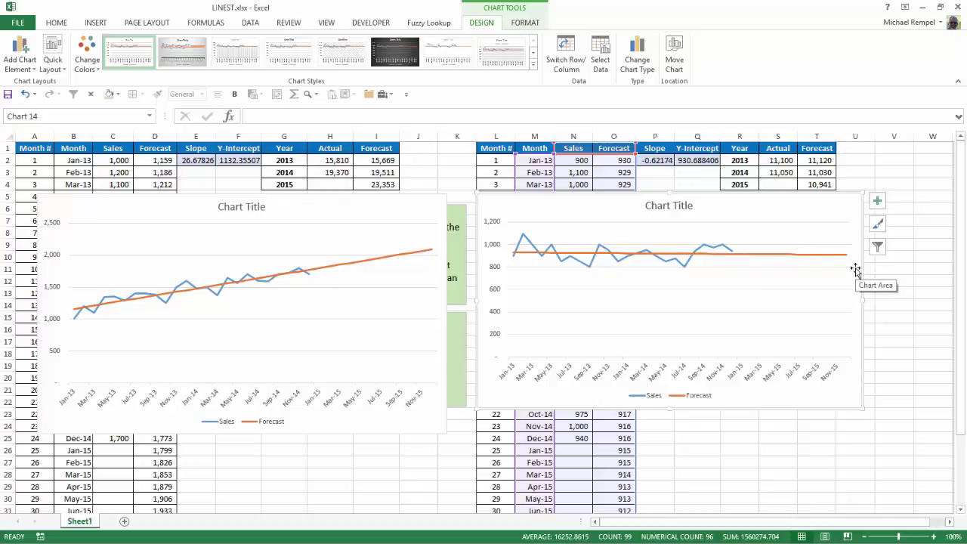